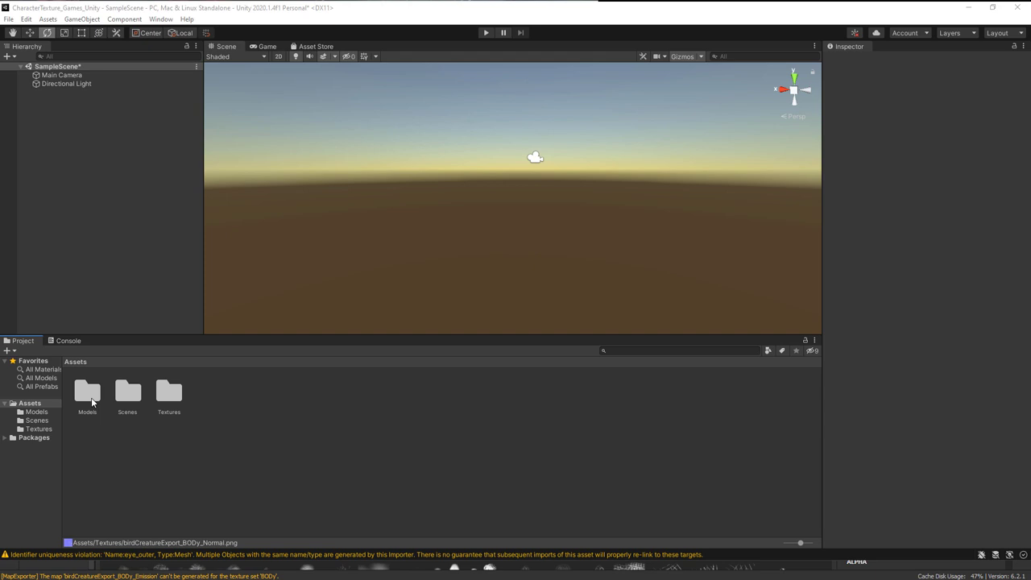
- Examine the creature model's sub-meshes in the Models folder and the texture files in the Textures folder
{"action": "double_click", "coordinate": [91, 397]}
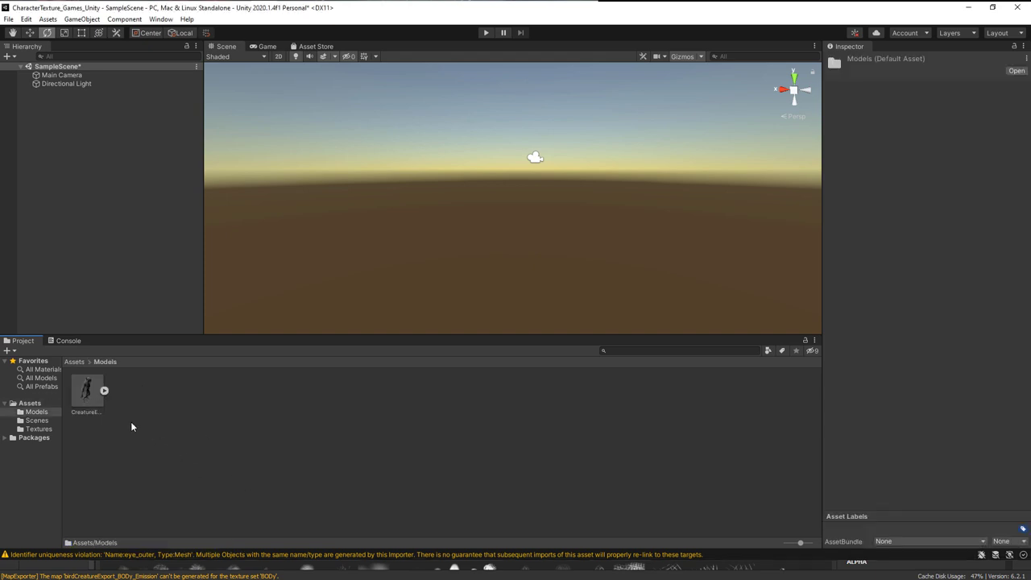
{"action": "left_click", "coordinate": [104, 390]}
{"action": "scroll", "coordinate": [551, 445], "scroll_direction": "down", "scroll_amount": 1}
{"action": "scroll", "coordinate": [550, 445], "scroll_direction": "up", "scroll_amount": 1}
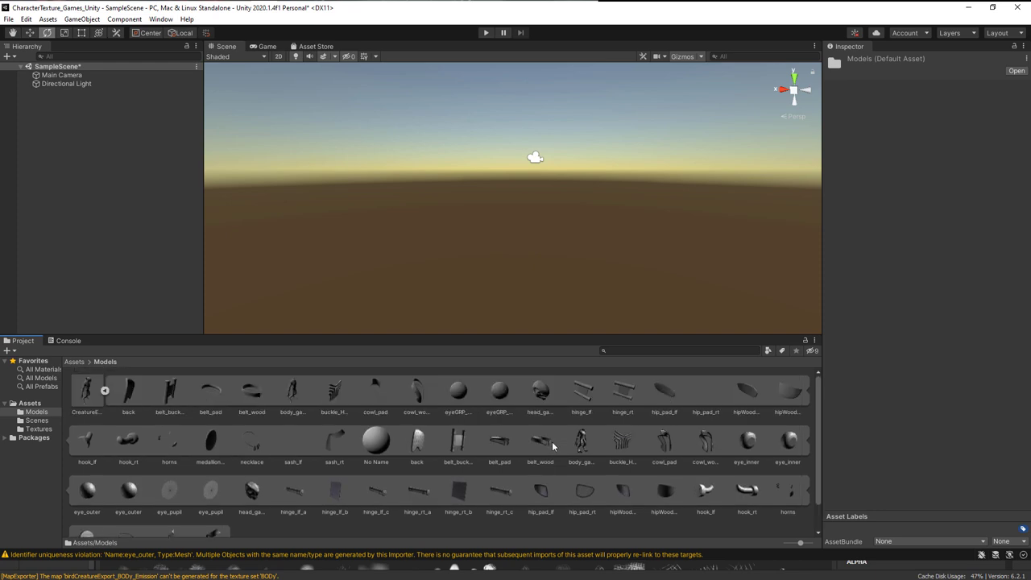
{"action": "left_click", "coordinate": [104, 390]}
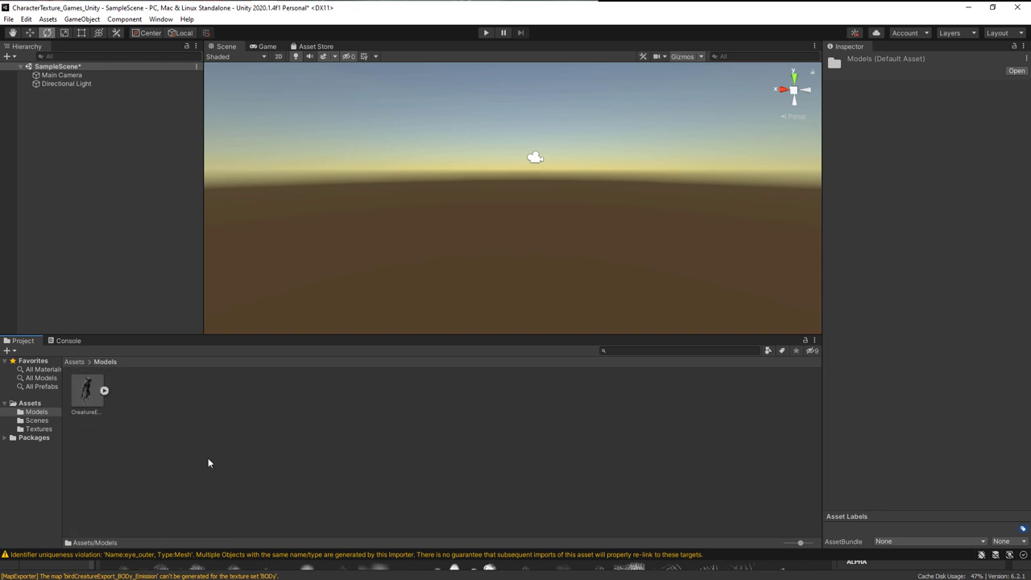
{"action": "left_click", "coordinate": [74, 361]}
{"action": "double_click", "coordinate": [175, 398]}
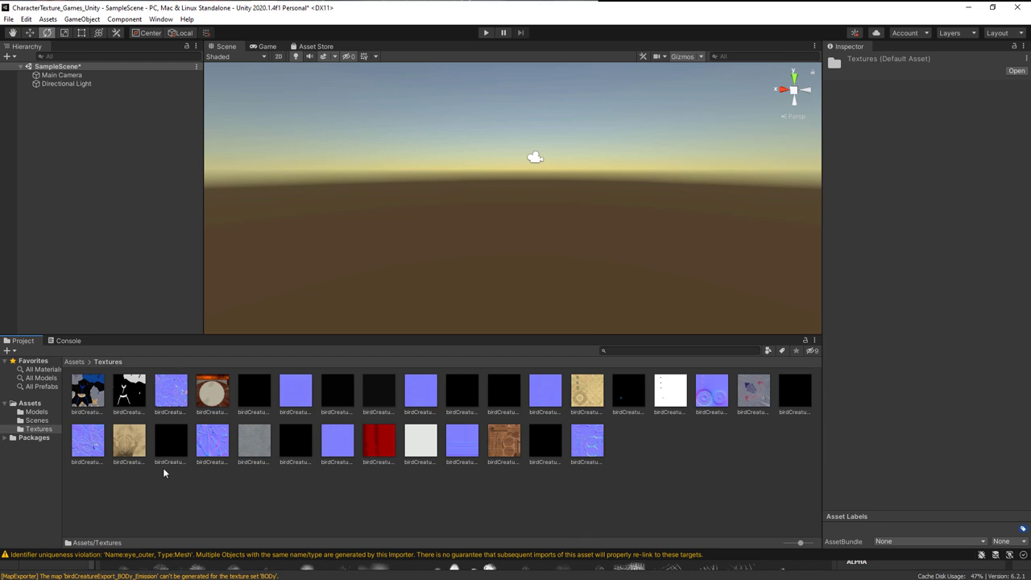
{"action": "left_click", "coordinate": [75, 361]}
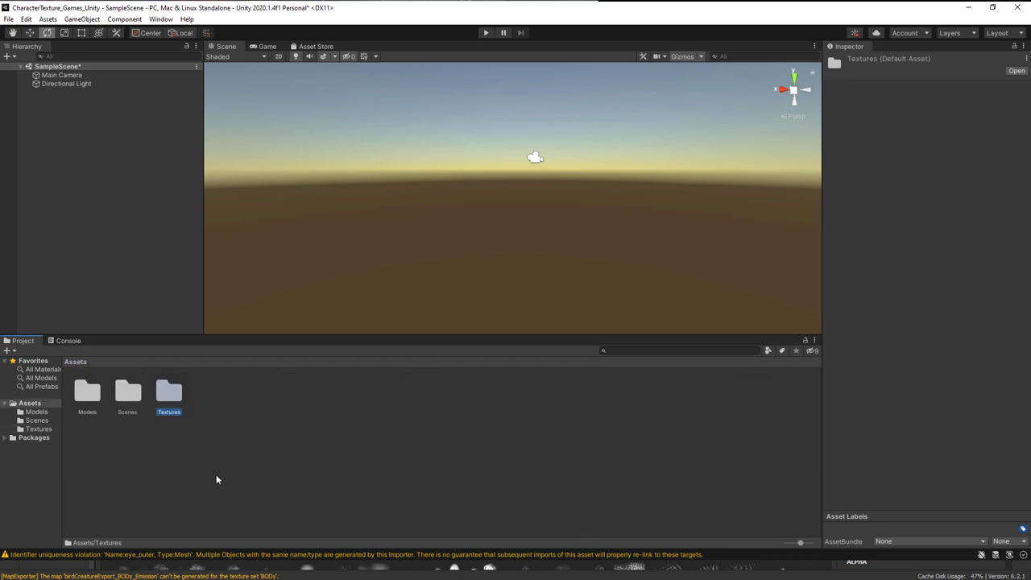
{"action": "left_click", "coordinate": [152, 454]}
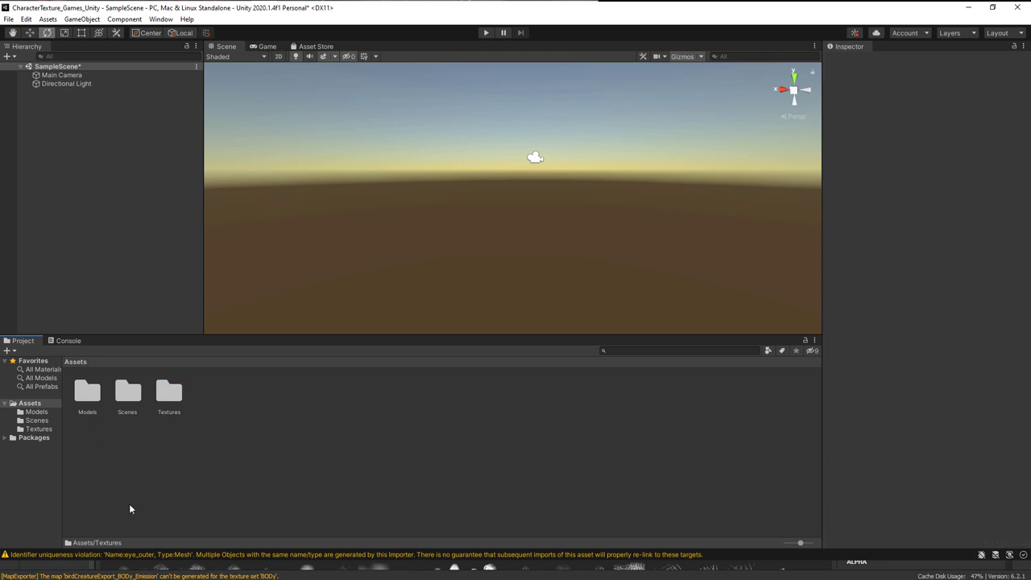
{"action": "right_click", "coordinate": [128, 450]}
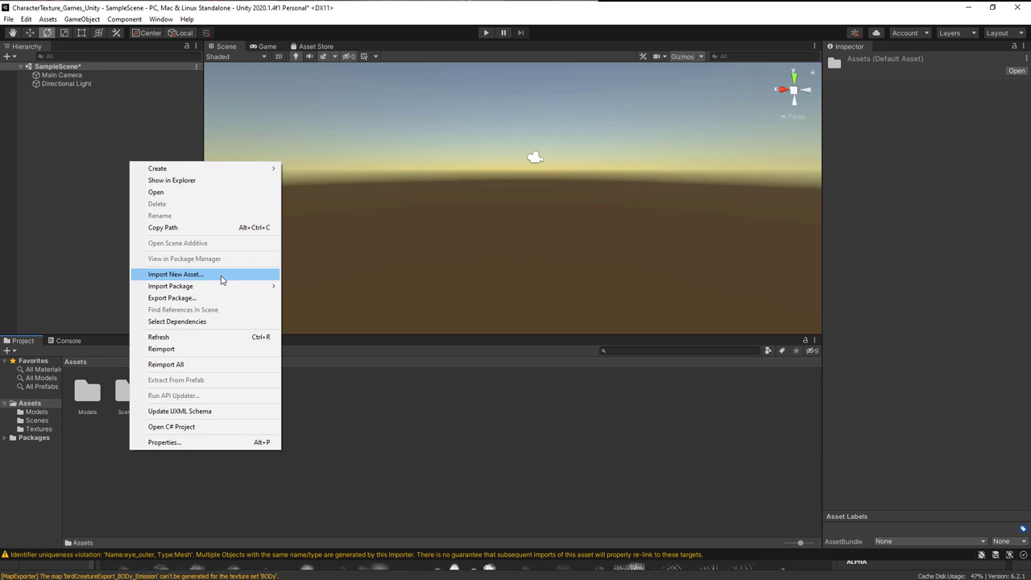
{"action": "left_click", "coordinate": [221, 276]}
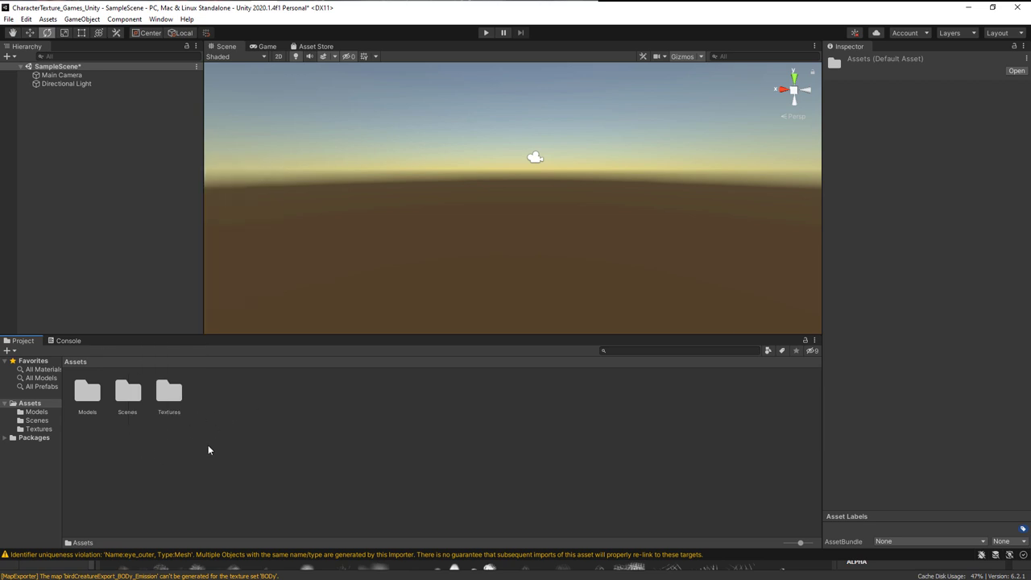
{"action": "double_click", "coordinate": [85, 389]}
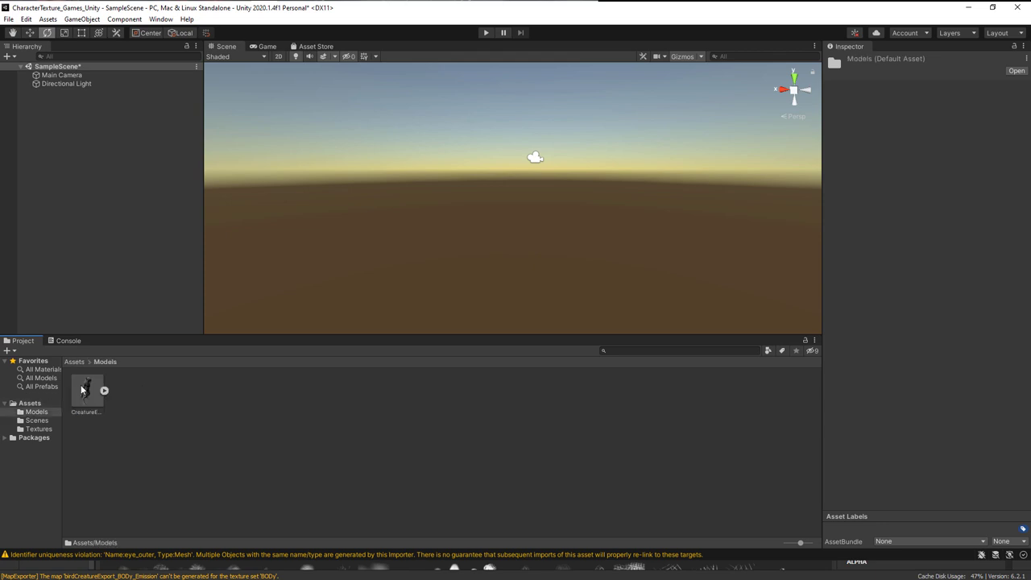
{"action": "left_click", "coordinate": [74, 362]}
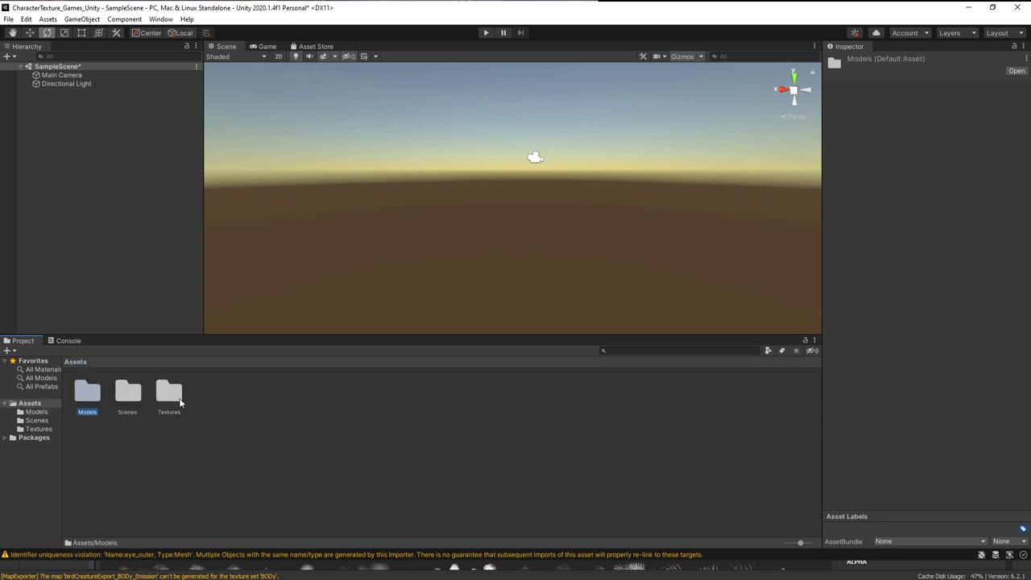
{"action": "right_click", "coordinate": [208, 460]}
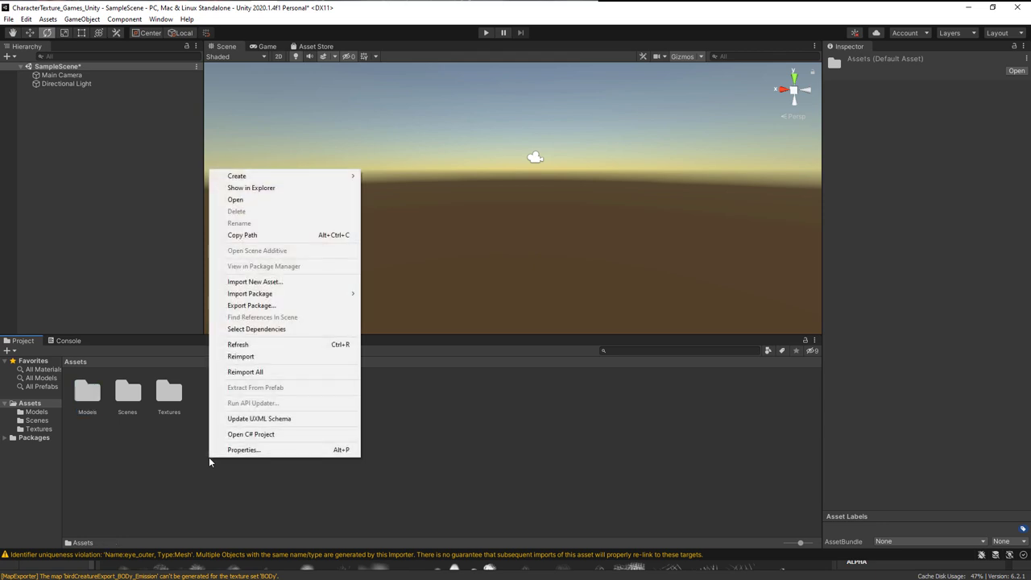
{"action": "left_click", "coordinate": [165, 457]}
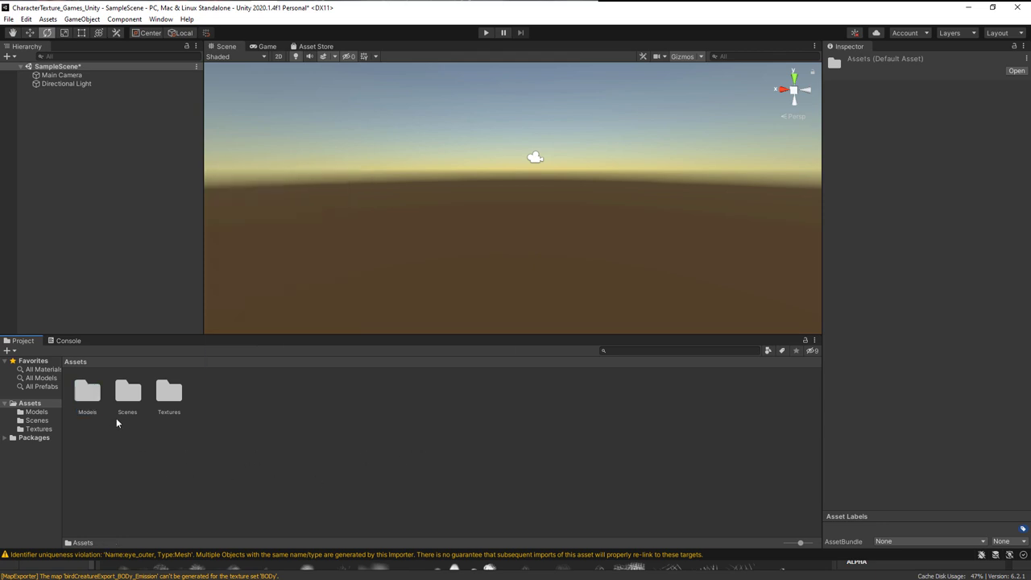
- In the Textures folder, set the texture type of birdCreatureExport_BODy_Normal to Normal map and apply the import settings
{"action": "double_click", "coordinate": [170, 413]}
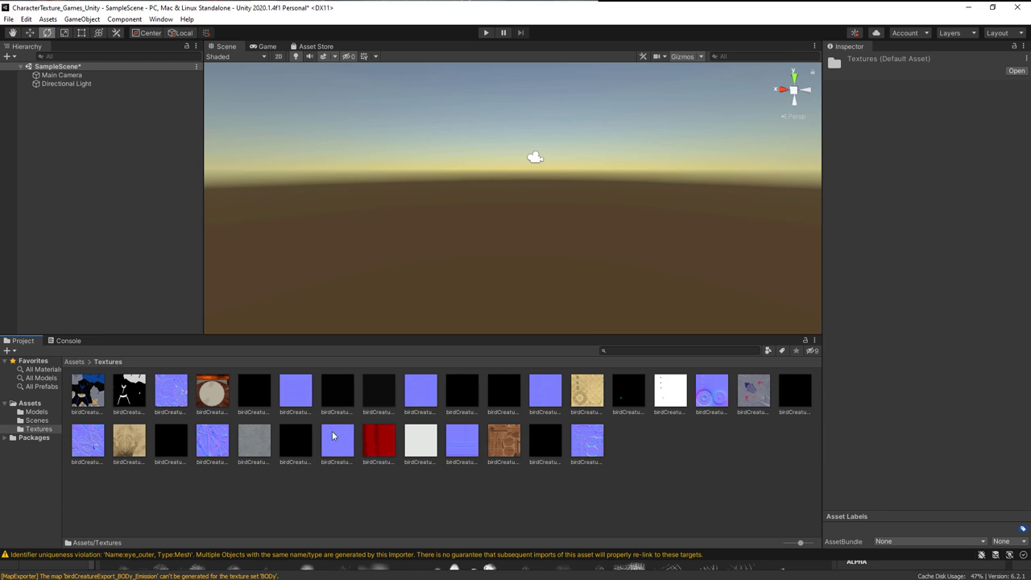
{"action": "left_click", "coordinate": [101, 393]}
{"action": "left_click", "coordinate": [136, 395]}
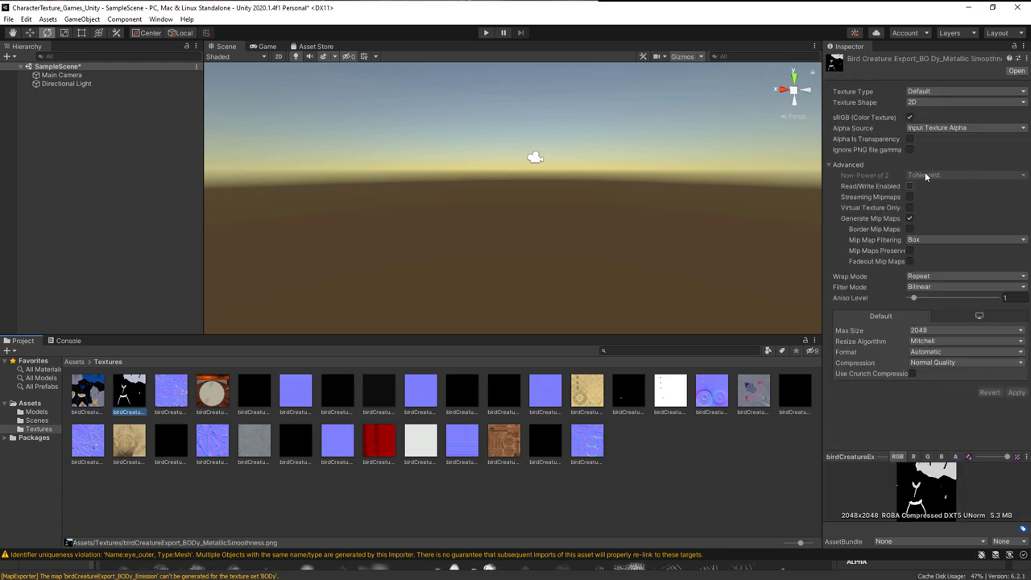
{"action": "left_click", "coordinate": [173, 396]}
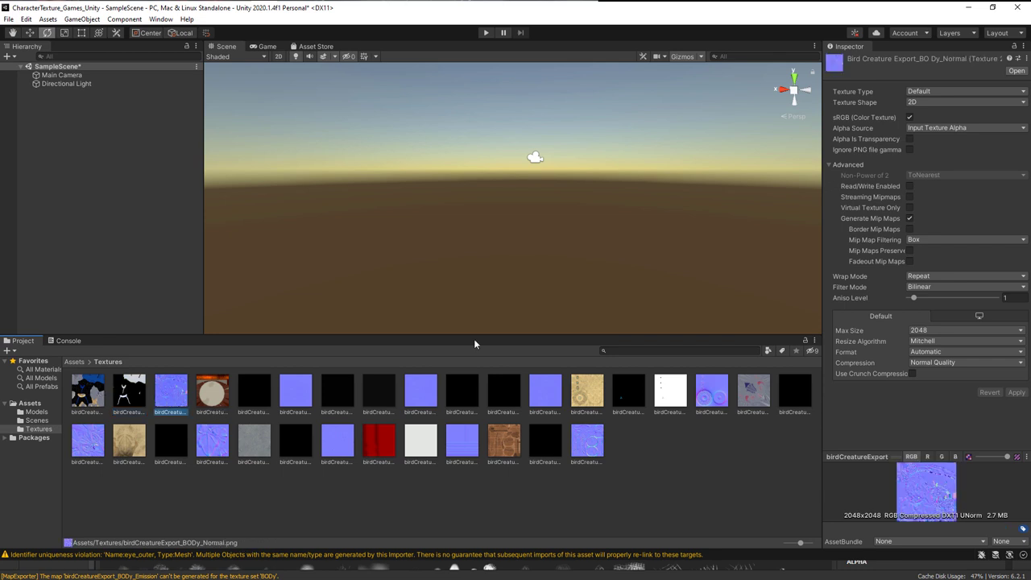
{"action": "left_click", "coordinate": [932, 94]}
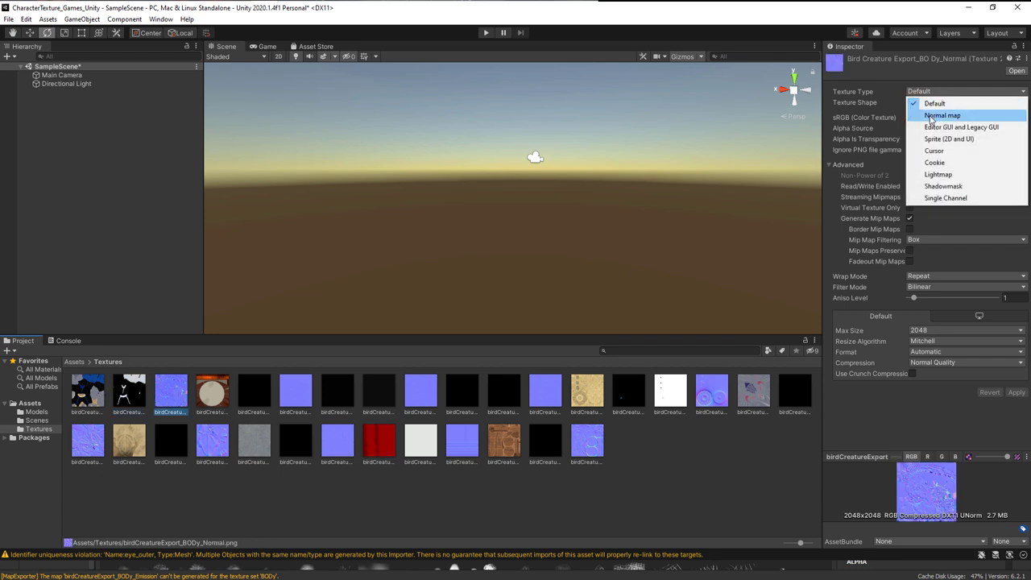
{"action": "left_click", "coordinate": [934, 115]}
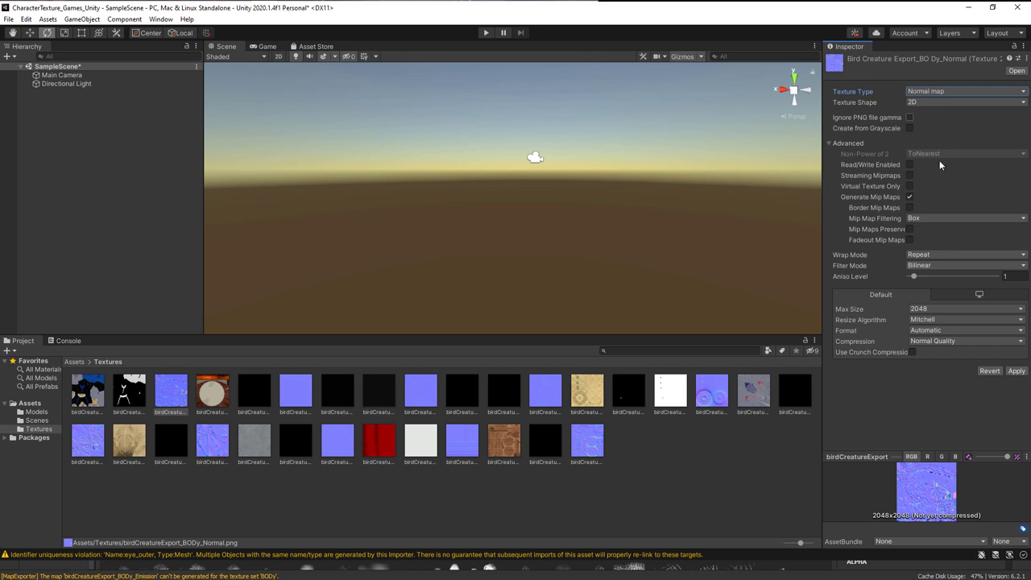
{"action": "left_click", "coordinate": [310, 392]}
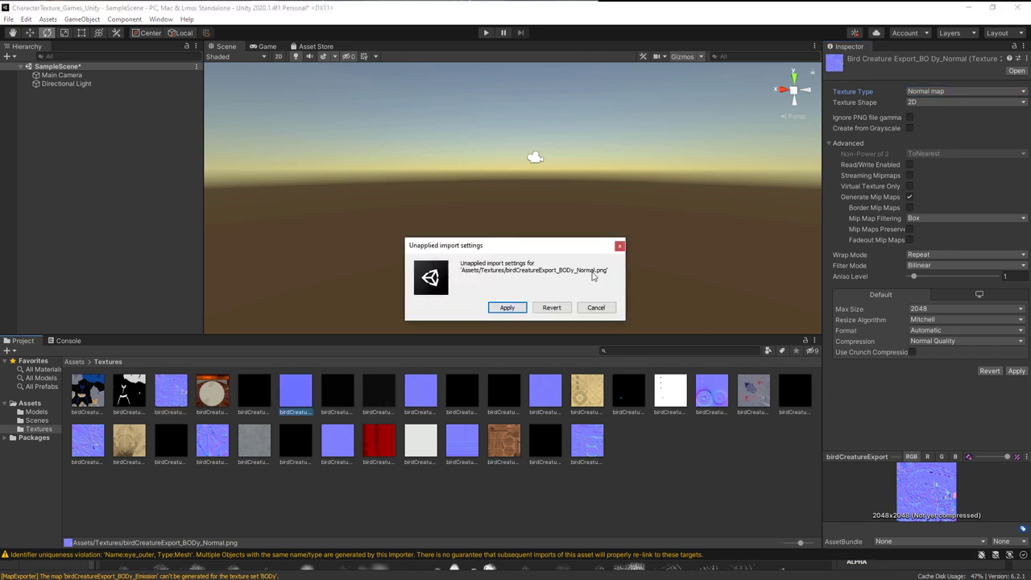
{"action": "left_click", "coordinate": [506, 307]}
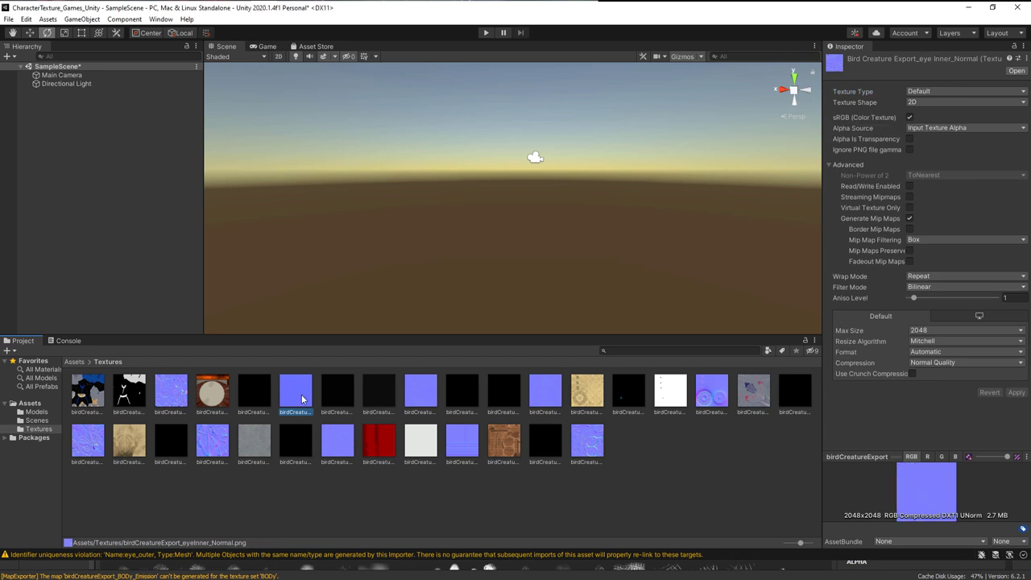
- Set the texture type of the eyeInner, eyeOuter and eyePupil normal textures to Normal map and apply each one
{"action": "left_click", "coordinate": [947, 94]}
{"action": "left_click", "coordinate": [942, 113]}
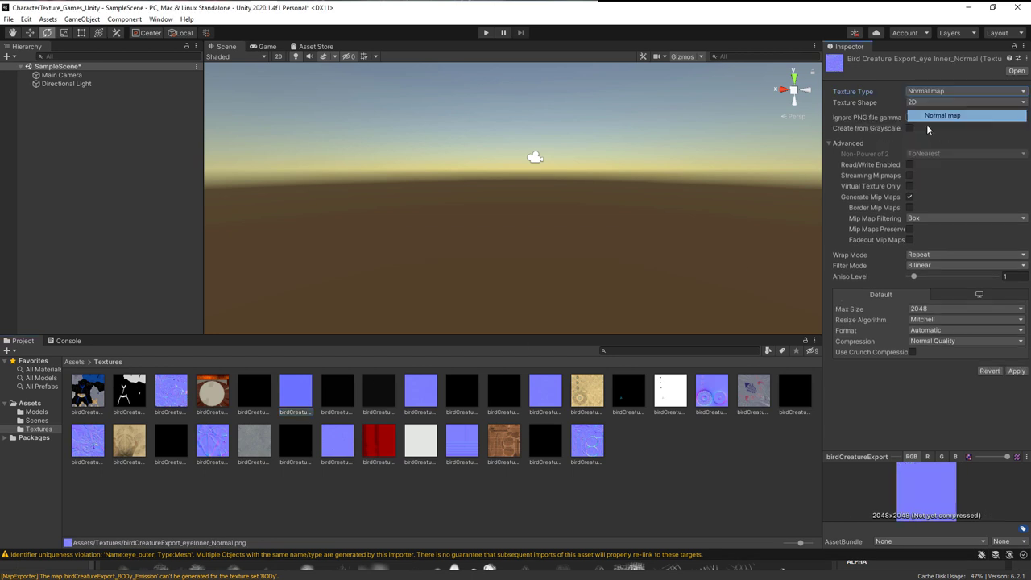
{"action": "left_click", "coordinate": [420, 392]}
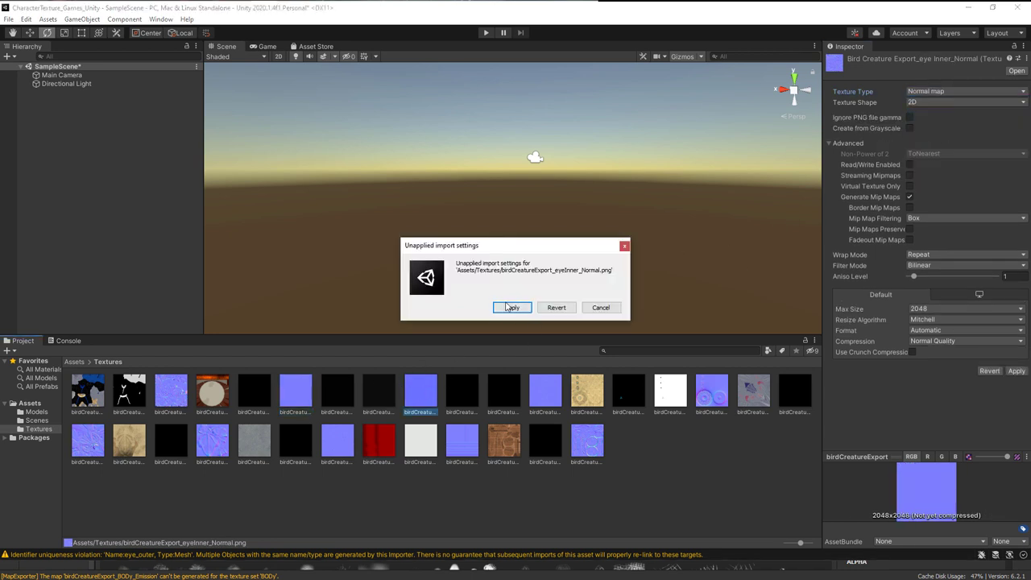
{"action": "left_click", "coordinate": [513, 308]}
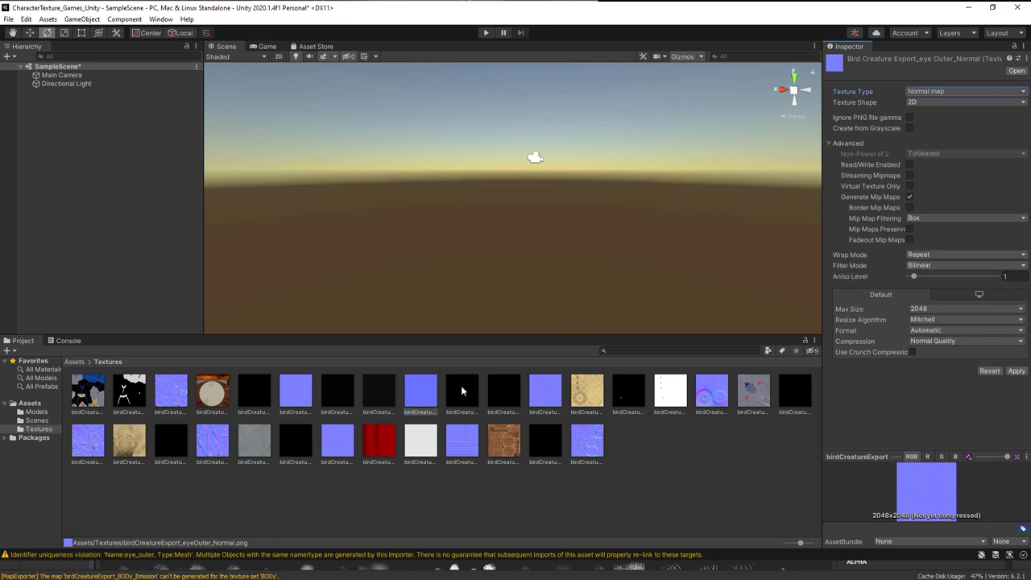
{"action": "left_click", "coordinate": [548, 387]}
{"action": "left_click", "coordinate": [513, 308]}
{"action": "left_click", "coordinate": [939, 92]}
{"action": "left_click", "coordinate": [934, 115]}
{"action": "left_click", "coordinate": [712, 391]}
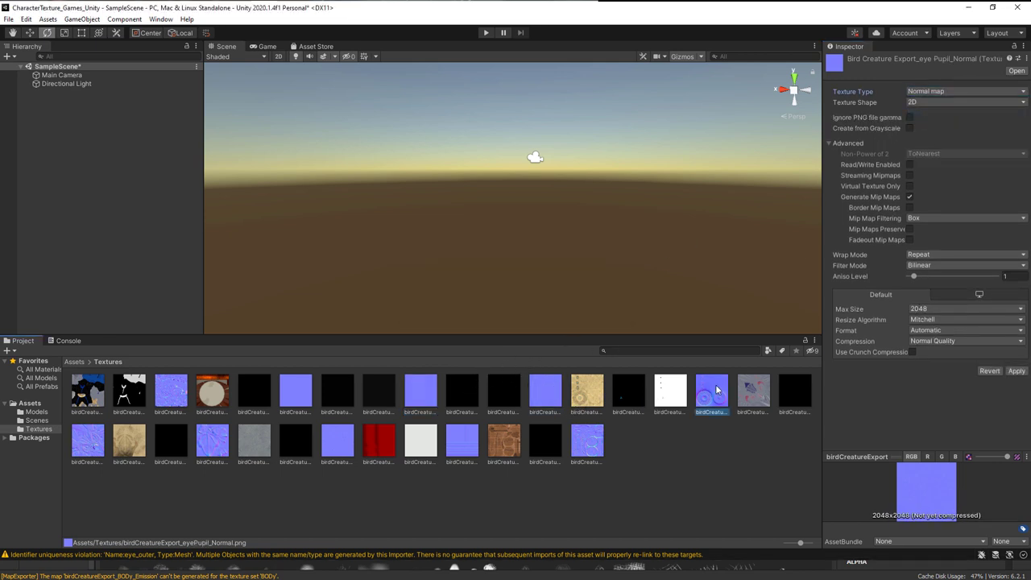
{"action": "left_click", "coordinate": [513, 308]}
- Set the two bumpy normal textures between eyePupil_Normal and HORNS_2_Normal to the Normal map type and apply them
{"action": "left_click", "coordinate": [946, 93]}
{"action": "left_click", "coordinate": [943, 114]}
{"action": "left_click", "coordinate": [87, 440]}
{"action": "left_click", "coordinate": [512, 308]}
{"action": "left_click", "coordinate": [946, 93]}
{"action": "left_click", "coordinate": [942, 114]}
{"action": "left_click", "coordinate": [211, 440]}
{"action": "left_click", "coordinate": [512, 309]}
- Set HORNS_2_Normal and the remaining normal textures through WOOD_Normal to the Normal map texture type, applying the import settings
{"action": "left_click", "coordinate": [946, 93]}
{"action": "left_click", "coordinate": [943, 114]}
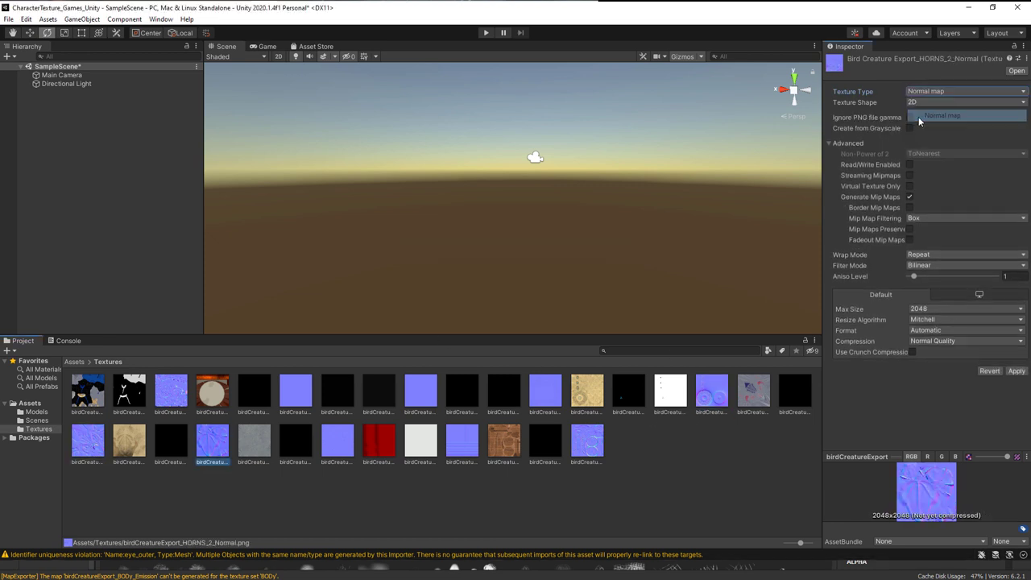
{"action": "left_click", "coordinate": [338, 449]}
{"action": "left_click", "coordinate": [512, 309]}
{"action": "left_click", "coordinate": [587, 439]}
{"action": "left_click", "coordinate": [946, 93]}
{"action": "left_click", "coordinate": [942, 114]}
{"action": "left_click", "coordinate": [649, 511]}
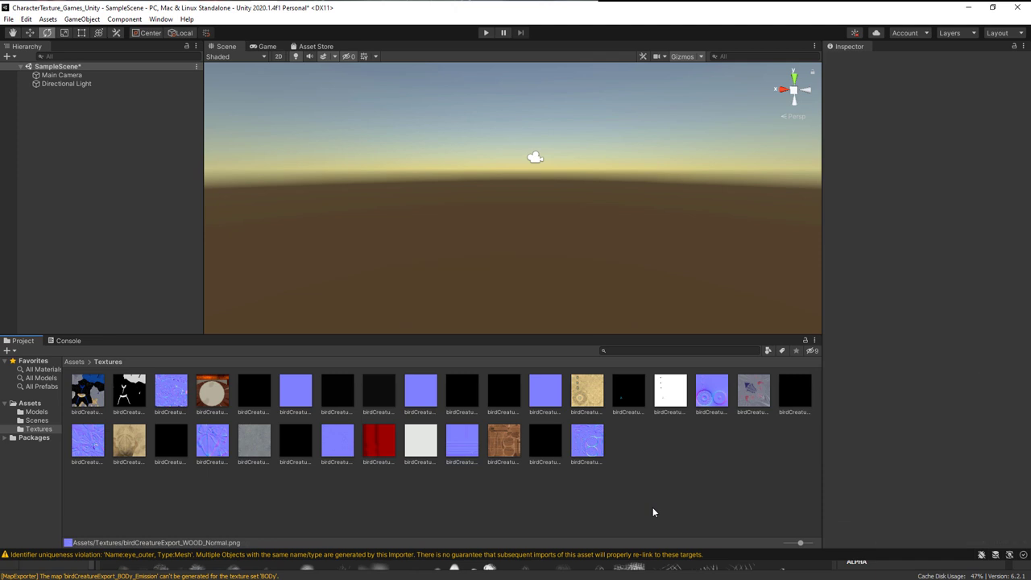
- Add the CreatureExport model from the Models folder to SampleScene
{"action": "left_click", "coordinate": [73, 362]}
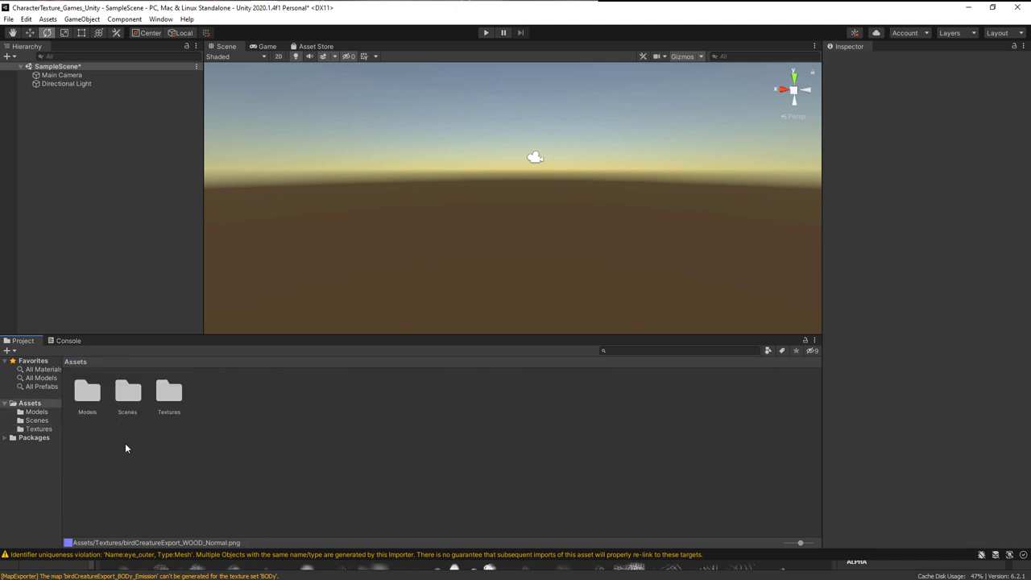
{"action": "double_click", "coordinate": [90, 403]}
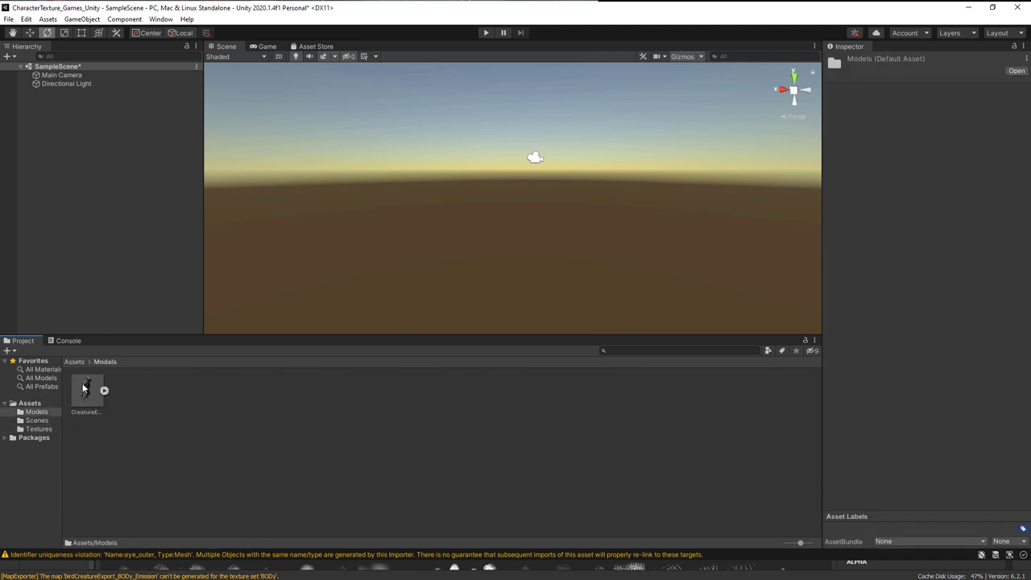
{"action": "left_click_drag", "start_coordinate": [86, 389], "coordinate": [74, 157]}
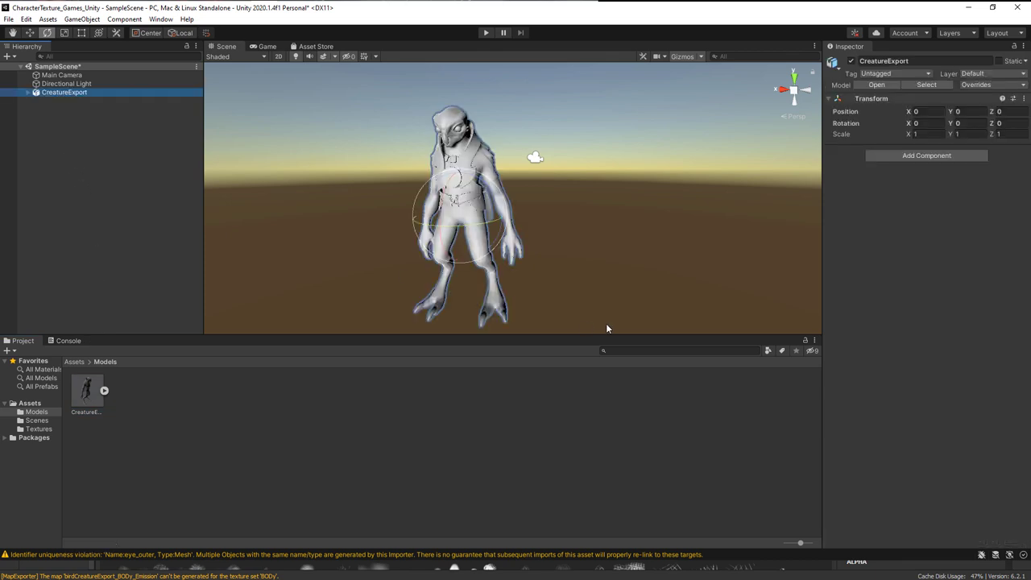
- Enlarge the Scene view vertically and frame the whole creature from the front at a slight angle
{"action": "left_click_drag", "start_coordinate": [545, 191], "coordinate": [534, 186], "text": "alt"}
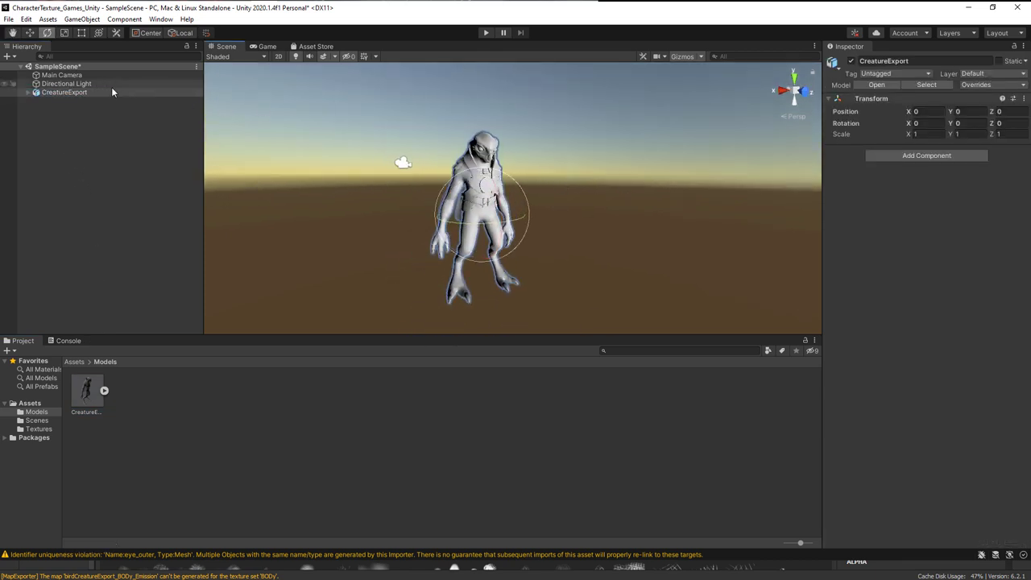
{"action": "left_click_drag", "start_coordinate": [620, 191], "coordinate": [588, 188], "text": "alt"}
{"action": "right_click_drag", "start_coordinate": [629, 188], "coordinate": [638, 192], "text": "alt"}
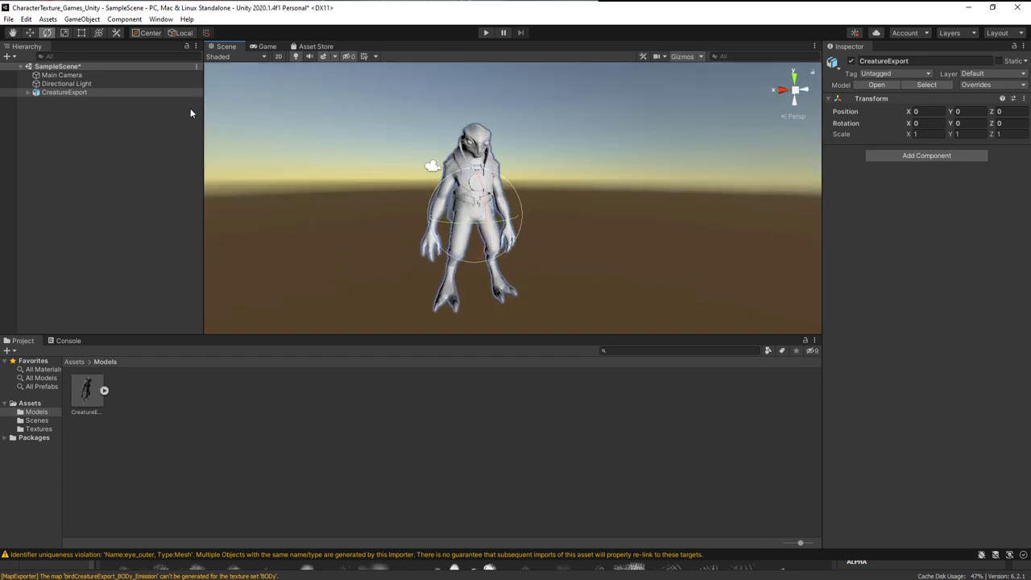
{"action": "right_click_drag", "start_coordinate": [485, 209], "coordinate": [564, 289], "text": "alt"}
{"action": "left_click_drag", "start_coordinate": [492, 334], "coordinate": [492, 402]}
{"action": "left_click_drag", "start_coordinate": [523, 242], "coordinate": [592, 240], "text": "alt"}
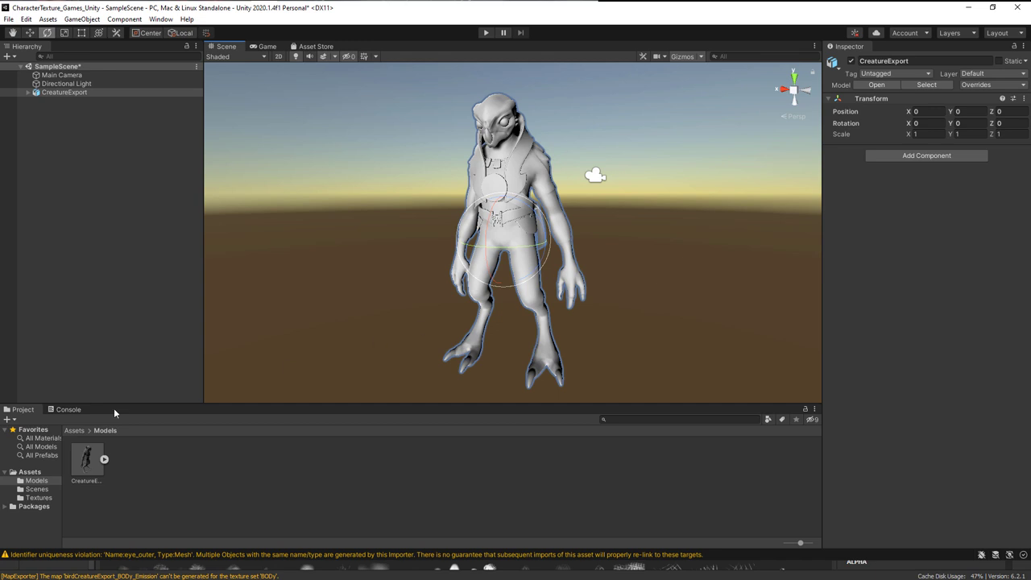
- Create a new folder named Materials in the Assets folder
{"action": "left_click", "coordinate": [32, 473]}
{"action": "right_click", "coordinate": [242, 499]}
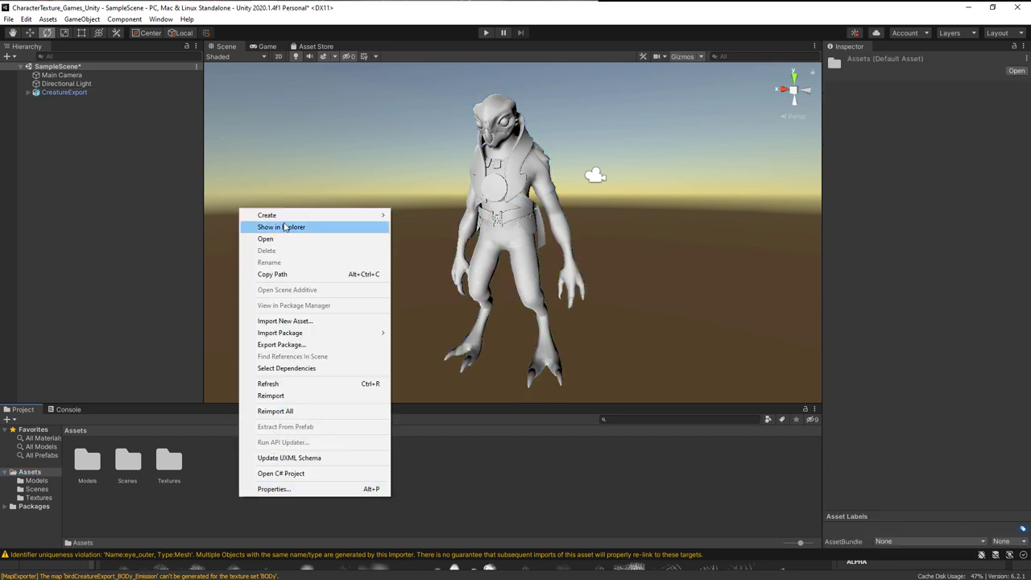
{"action": "mouse_move", "coordinate": [311, 216]}
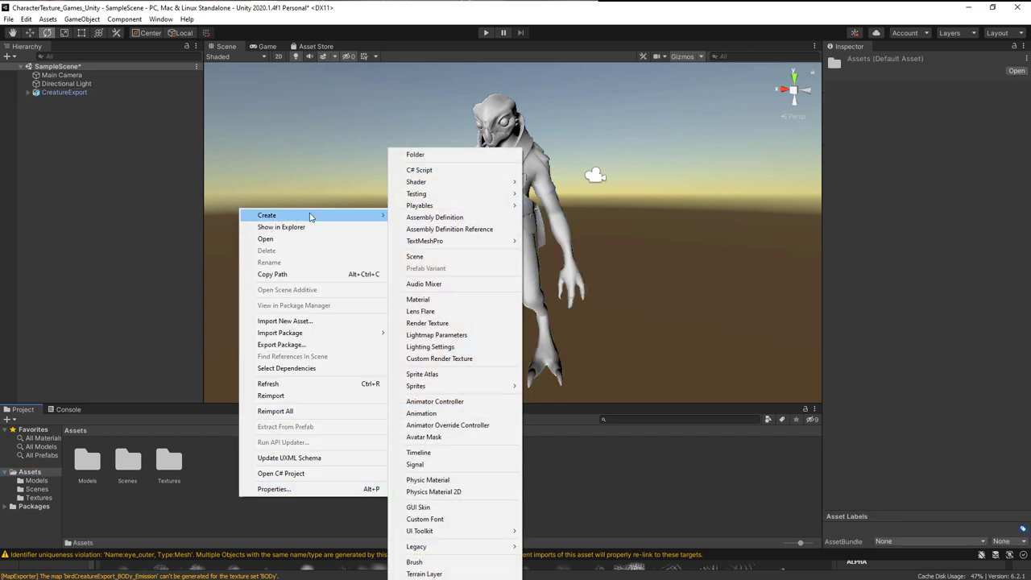
{"action": "left_click", "coordinate": [441, 155]}
{"action": "type", "text": "Materials"}
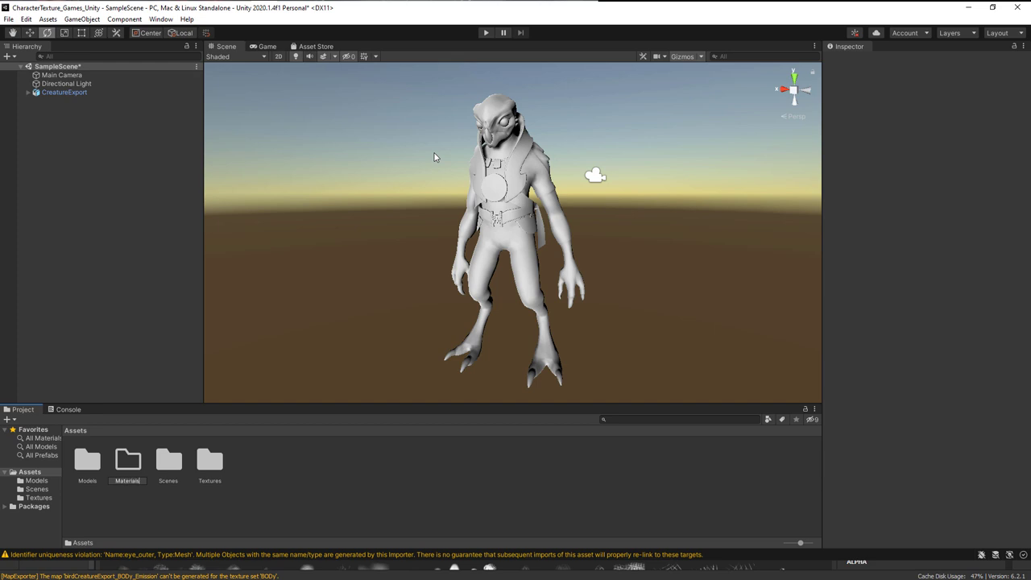
{"action": "key", "text": "Return"}
- Create a new material named BodyMaterial in the Materials folder
{"action": "double_click", "coordinate": [87, 463]}
{"action": "right_click", "coordinate": [238, 479]}
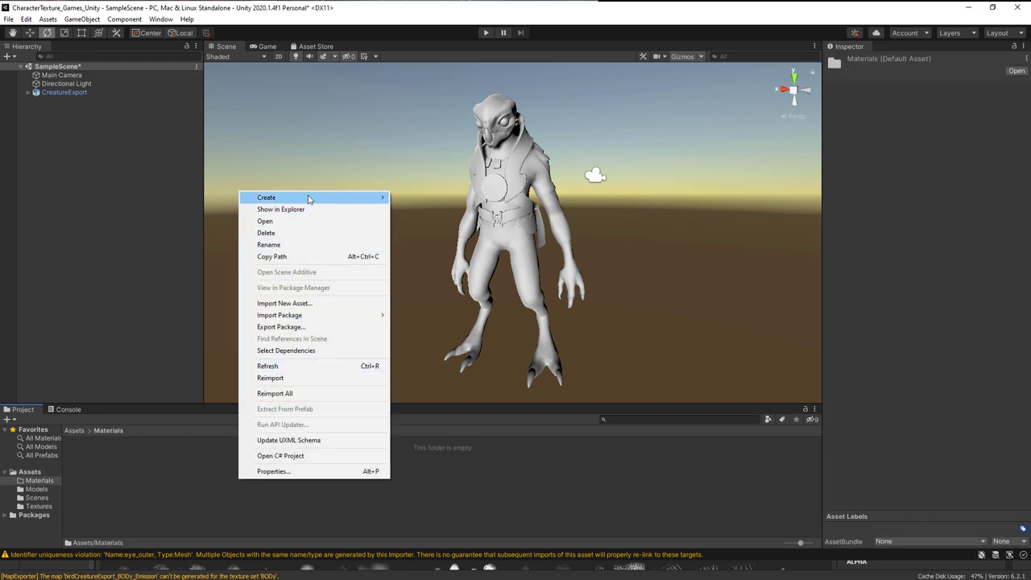
{"action": "mouse_move", "coordinate": [311, 198]}
{"action": "left_click", "coordinate": [435, 299]}
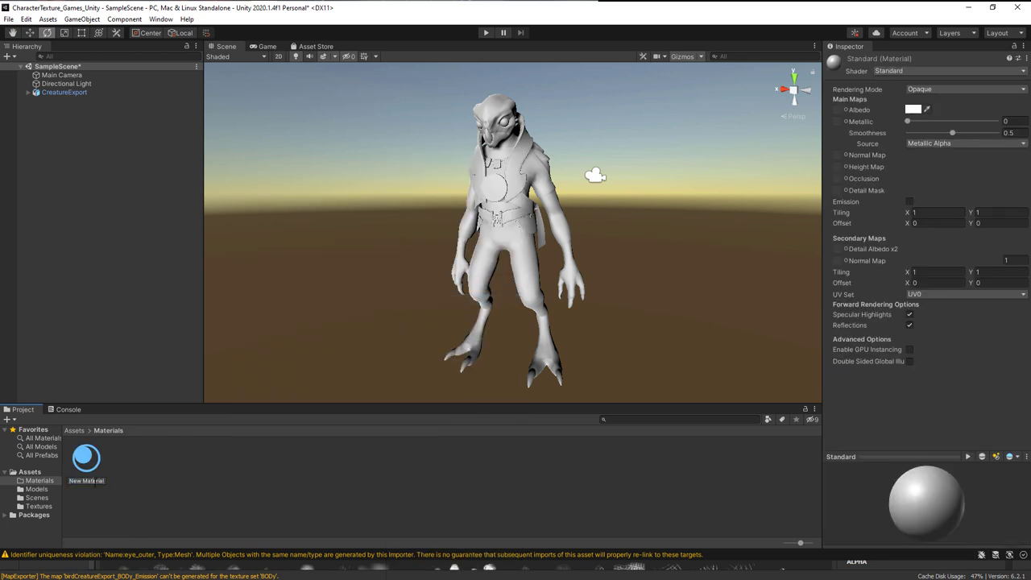
{"action": "type", "text": "Ne"}
{"action": "type", "text": "BodyMaterial"}
{"action": "key", "text": "Return"}
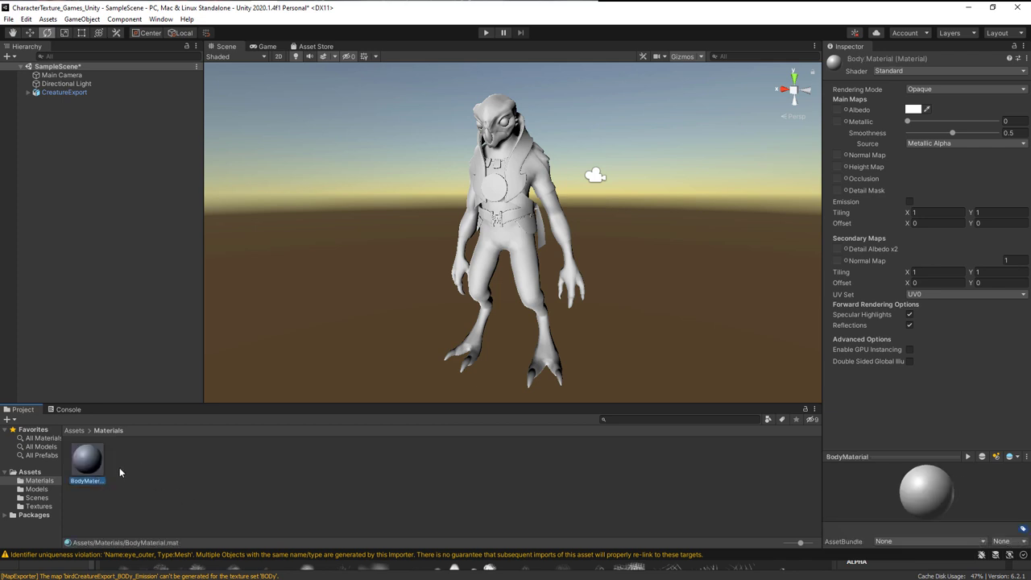
- Apply BodyMaterial to the creature's body in the scene and lock the Inspector on that material
{"action": "mouse_move", "coordinate": [89, 461]}
{"action": "left_mouse_down"}
{"action": "mouse_move", "coordinate": [515, 250]}
{"action": "mouse_move", "coordinate": [523, 256]}
{"action": "left_mouse_up"}
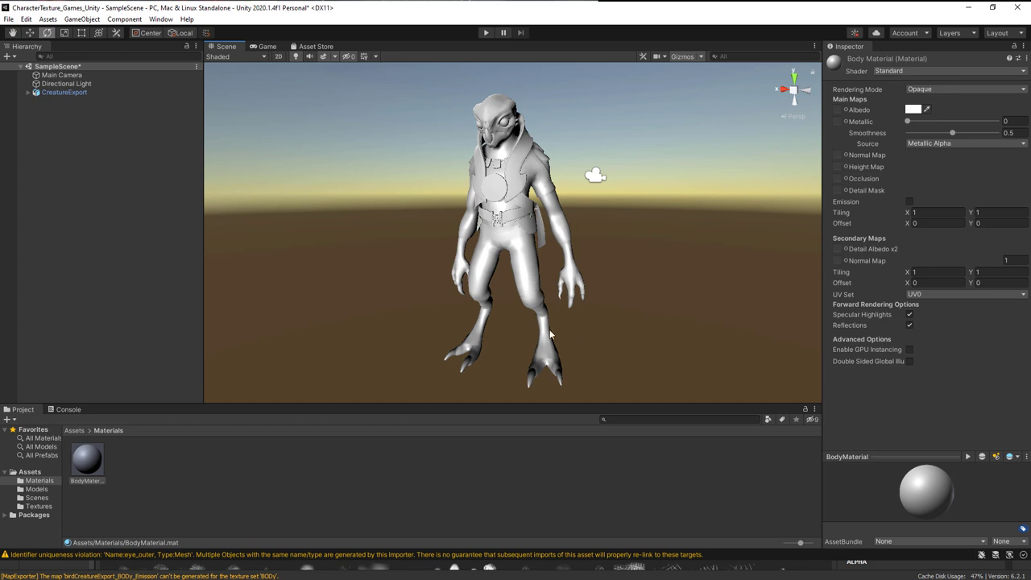
{"action": "left_click", "coordinate": [84, 465]}
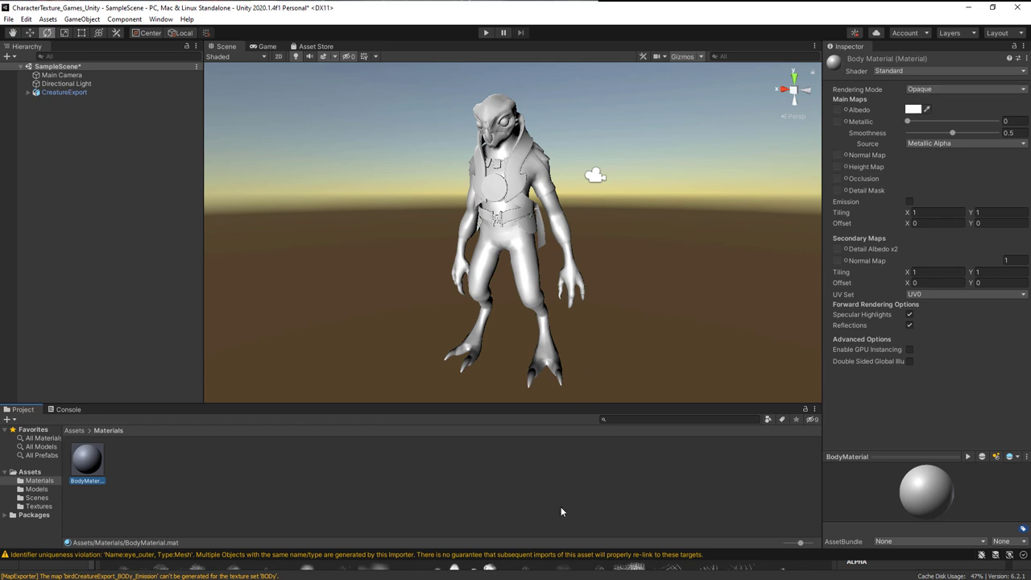
{"action": "left_click", "coordinate": [1012, 46]}
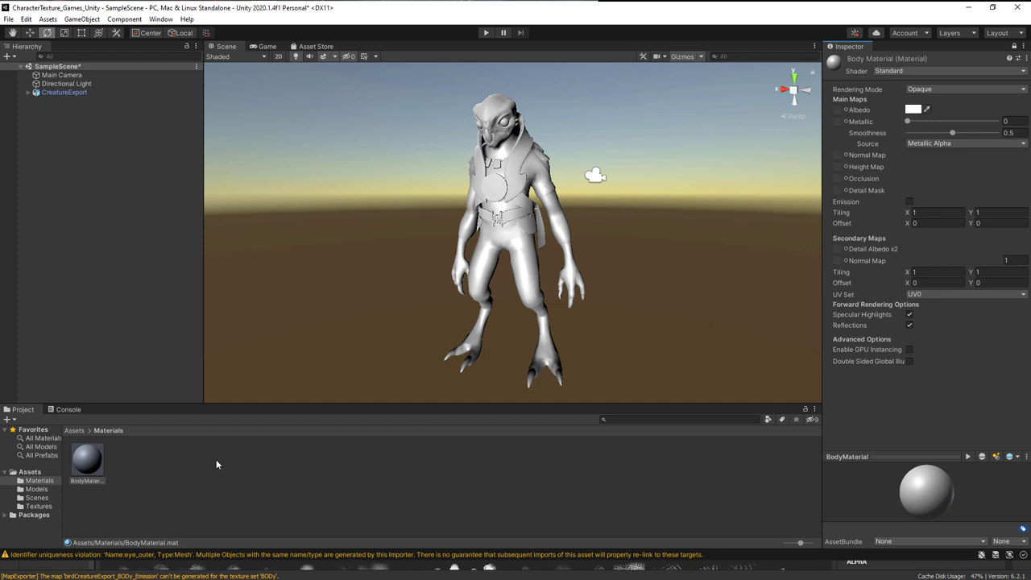
- Keep BodyMaterial on the Standard shader and assign the body's color texture from the Textures folder as its Albedo map
{"action": "left_click", "coordinate": [38, 506]}
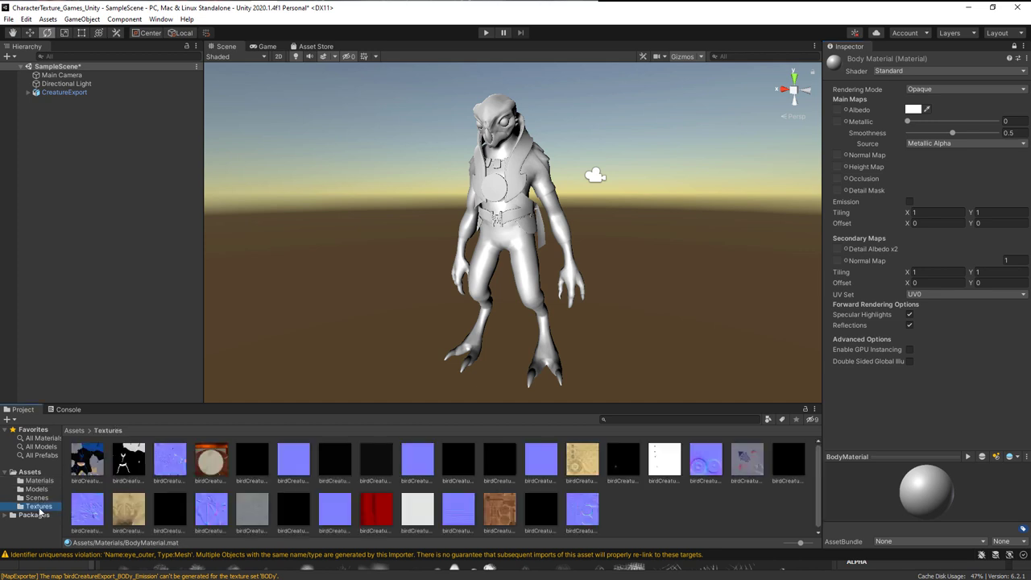
{"action": "left_click", "coordinate": [898, 72]}
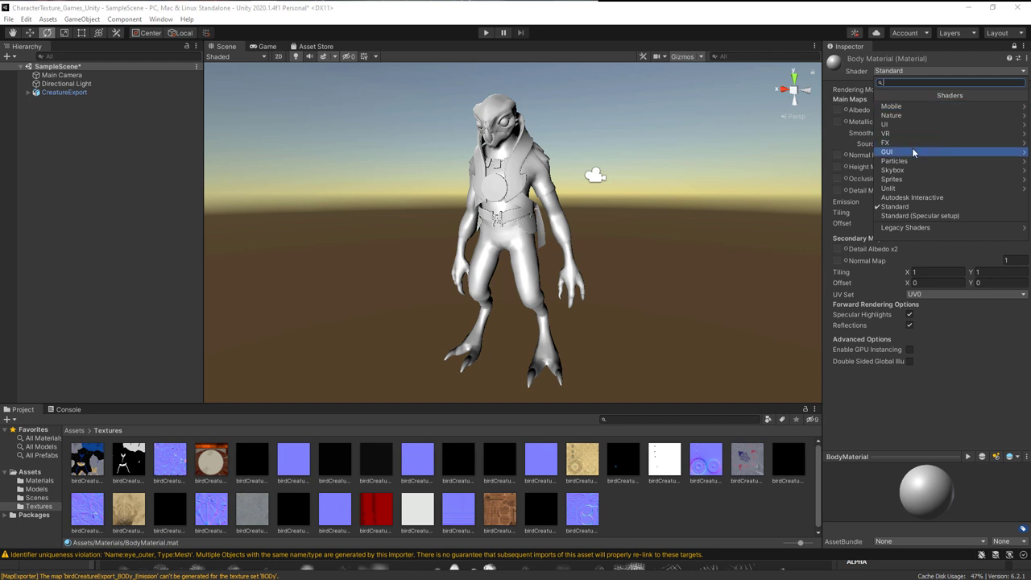
{"action": "left_click", "coordinate": [915, 210]}
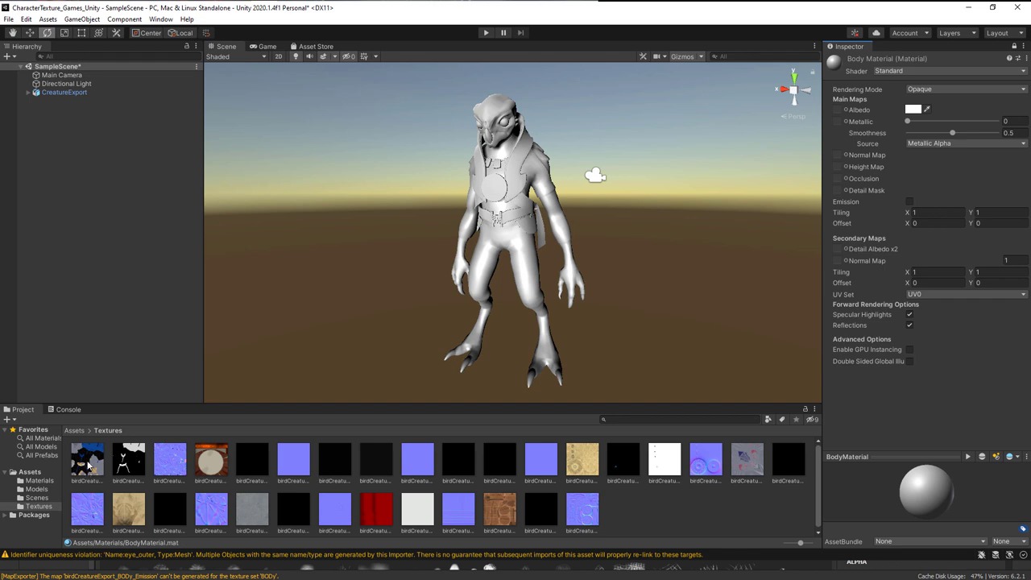
{"action": "left_click_drag", "start_coordinate": [88, 464], "coordinate": [840, 113]}
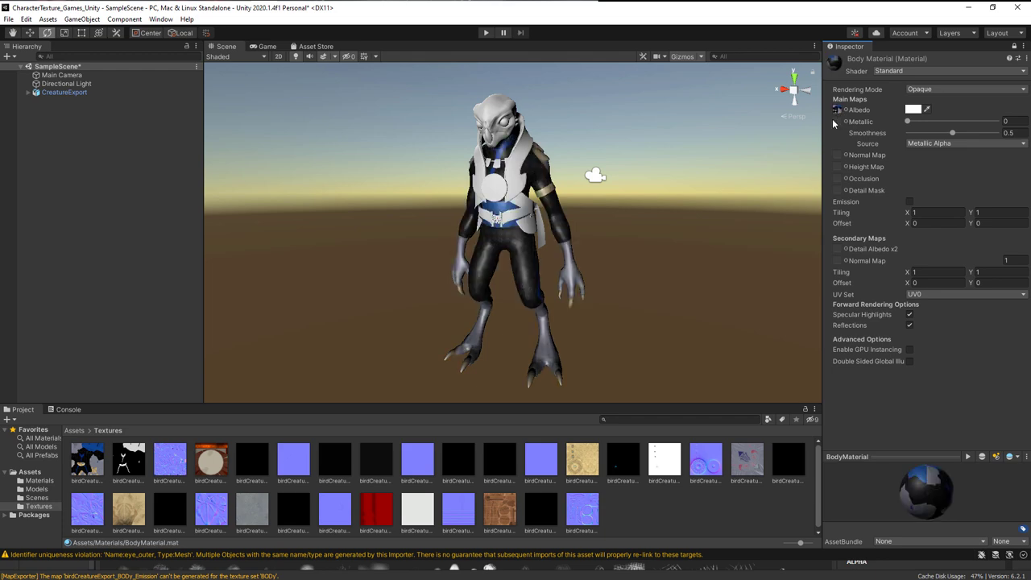
{"action": "left_click_drag", "start_coordinate": [517, 274], "coordinate": [536, 265], "text": "alt"}
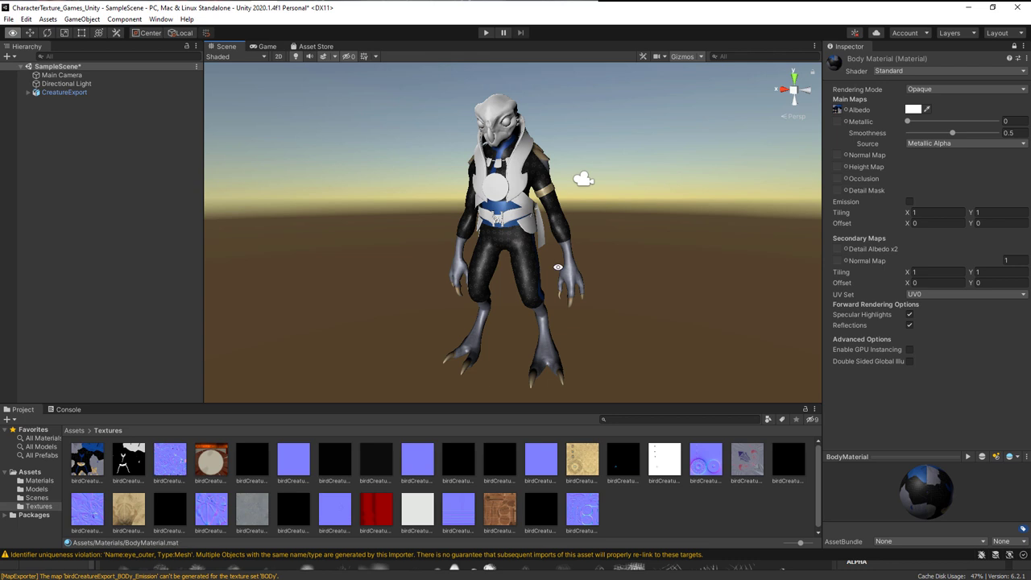
{"action": "scroll", "coordinate": [536, 265], "scroll_direction": "down", "scroll_amount": 3, "text": "alt"}
{"action": "scroll", "coordinate": [715, 260], "scroll_direction": "up", "scroll_amount": 3, "text": "alt"}
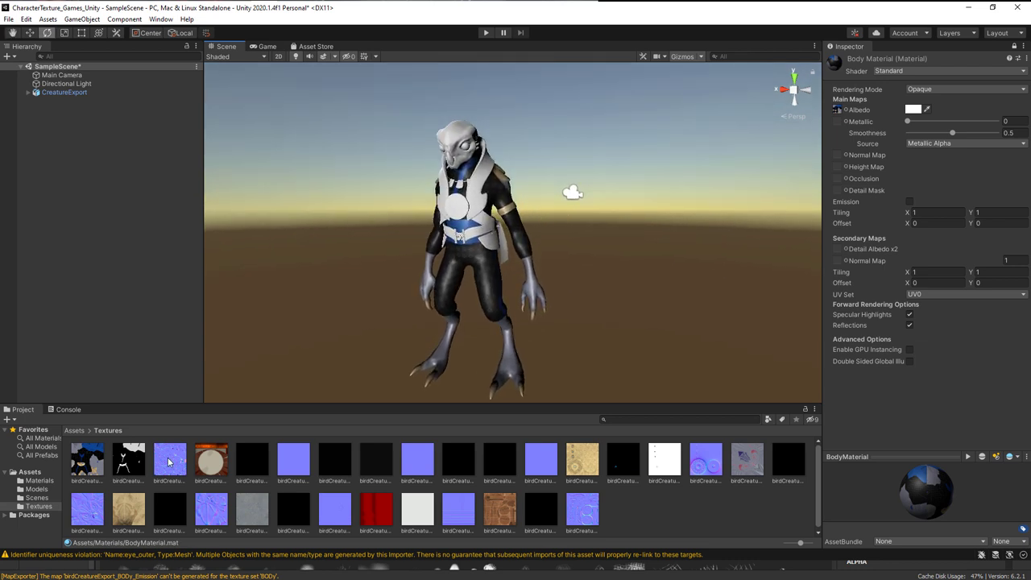
- Assign birdCreatureExport_BODy_MetallicSmoothness as BodyMaterial's Metallic map, with Metallic Alpha as the smoothness source
{"action": "left_click", "coordinate": [132, 464]}
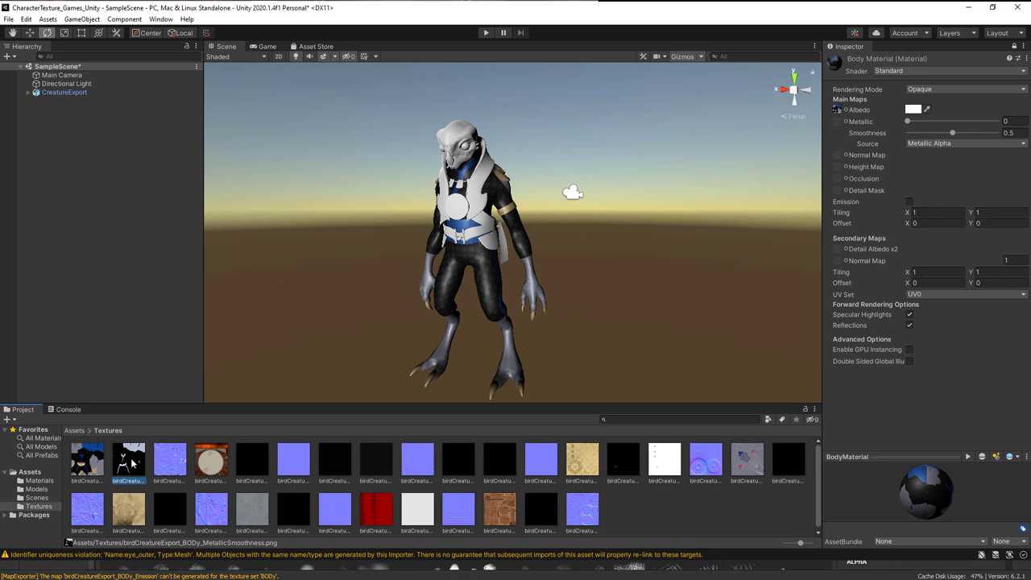
{"action": "left_click_drag", "start_coordinate": [132, 462], "coordinate": [840, 126]}
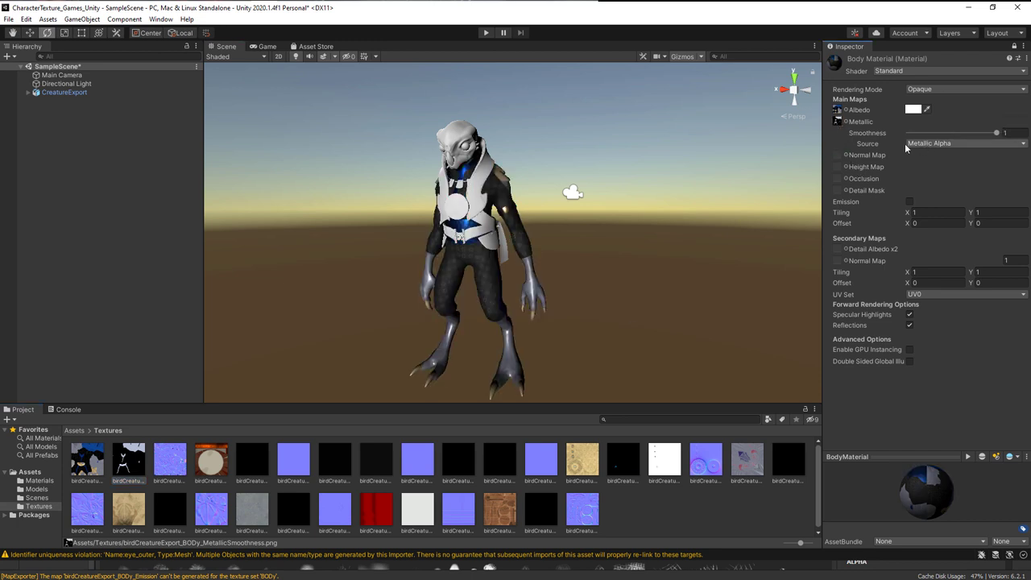
{"action": "left_click", "coordinate": [941, 144]}
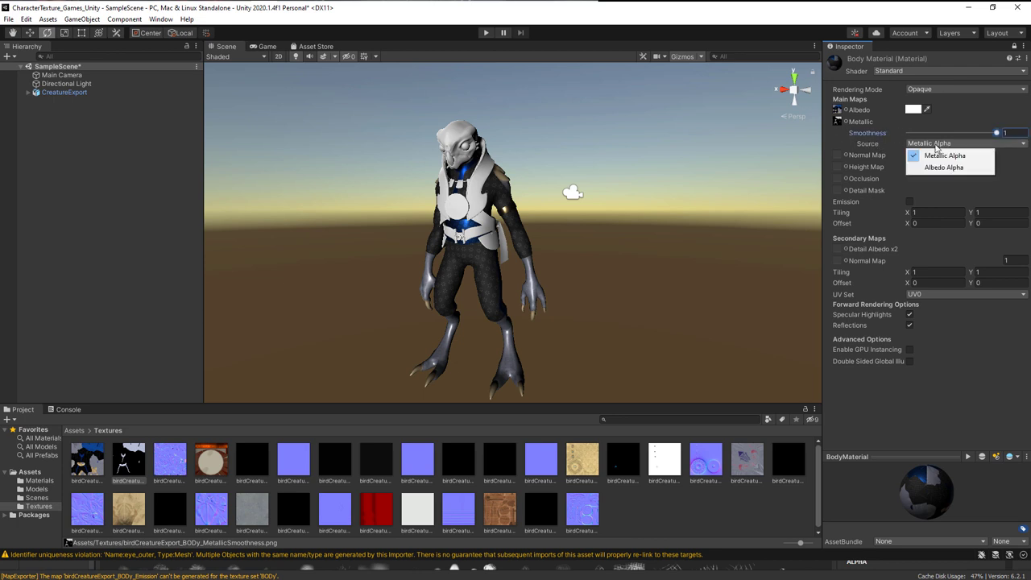
{"action": "left_click", "coordinate": [936, 157]}
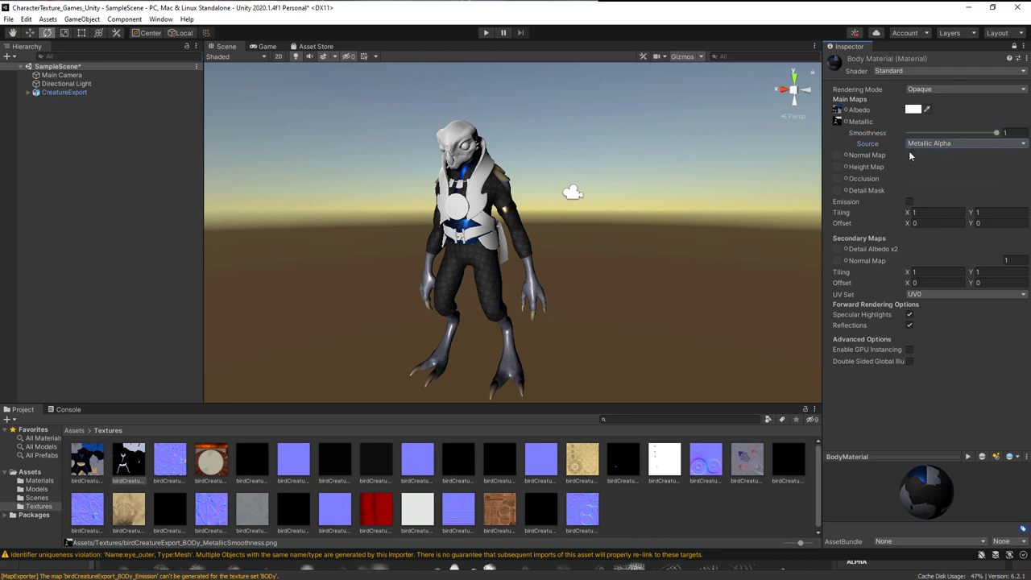
{"action": "left_click_drag", "start_coordinate": [596, 274], "coordinate": [602, 253], "text": "alt"}
{"action": "middle_click_drag", "start_coordinate": [603, 253], "coordinate": [610, 230], "text": "alt"}
{"action": "right_click_drag", "start_coordinate": [609, 230], "coordinate": [569, 262], "text": "alt"}
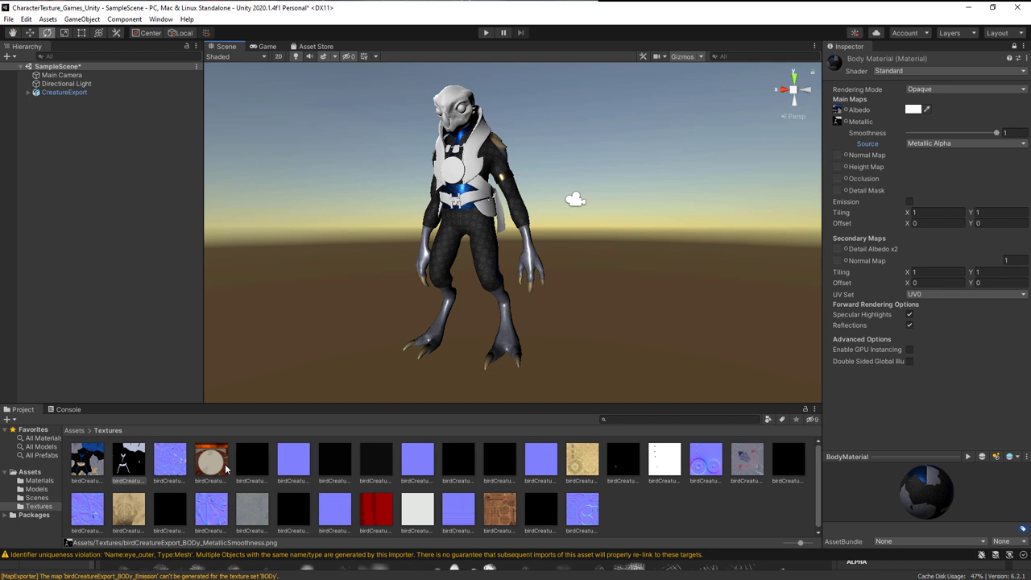
- Assign the body normal texture as BodyMaterial's Normal Map and set its Smoothness to 0.713
{"action": "left_click", "coordinate": [174, 471]}
{"action": "left_click_drag", "start_coordinate": [169, 465], "coordinate": [838, 156]}
{"action": "scroll", "coordinate": [669, 232], "scroll_direction": "up", "scroll_amount": 2}
{"action": "mouse_move", "coordinate": [605, 256]}
{"action": "left_mouse_down", "text": "alt"}
{"action": "mouse_move", "coordinate": [587, 272]}
{"action": "mouse_move", "coordinate": [595, 266]}
{"action": "left_mouse_up", "text": "alt"}
{"action": "left_click_drag", "start_coordinate": [995, 135], "coordinate": [972, 134]}
{"action": "scroll", "coordinate": [516, 266], "scroll_direction": "down", "scroll_amount": 2}
{"action": "left_click", "coordinate": [211, 463]}
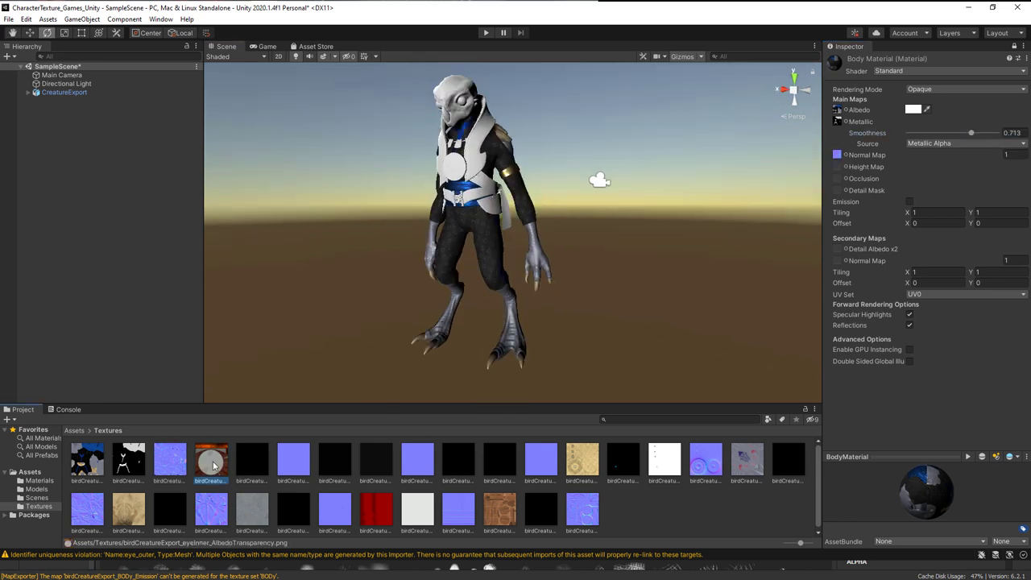
{"action": "left_click_drag", "start_coordinate": [553, 250], "coordinate": [612, 251], "text": "alt"}
{"action": "middle_click_drag", "start_coordinate": [612, 251], "coordinate": [616, 275], "text": "alt"}
- Create a second material named WoodMaterial in the Materials folder
{"action": "left_click", "coordinate": [39, 481]}
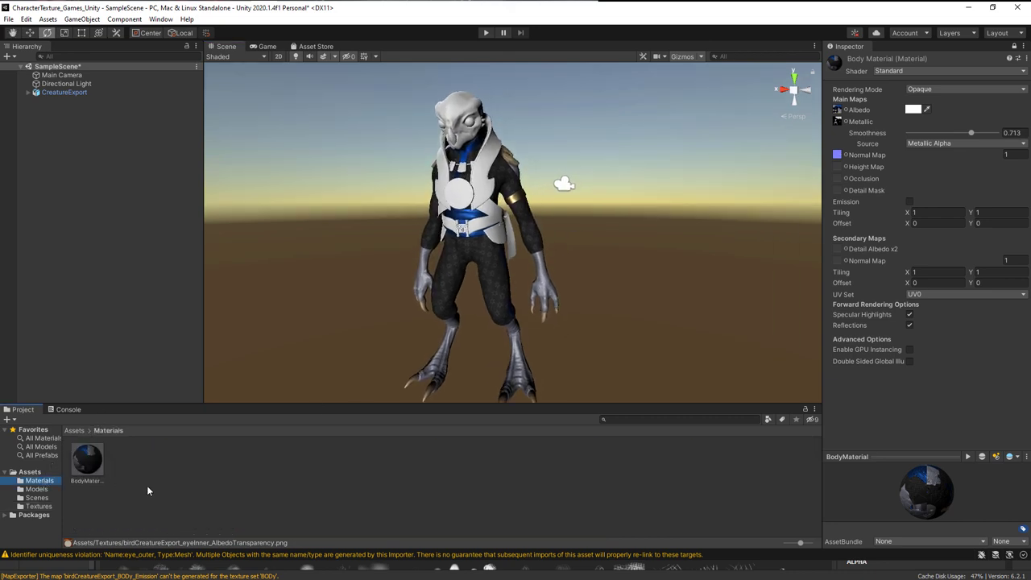
{"action": "right_click", "coordinate": [175, 482]}
{"action": "mouse_move", "coordinate": [235, 199]}
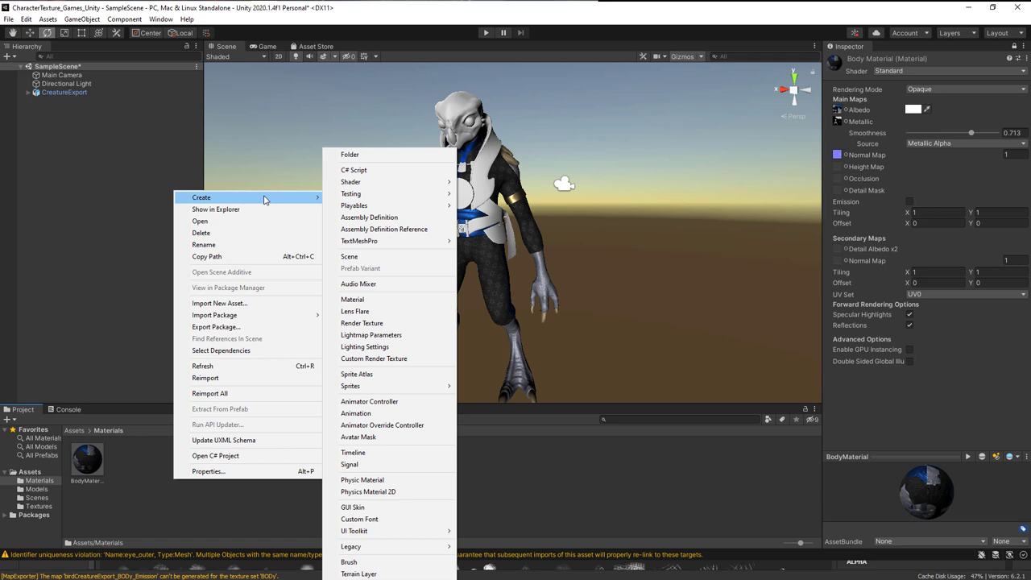
{"action": "left_click", "coordinate": [357, 299]}
{"action": "key", "text": "BackSpace"}
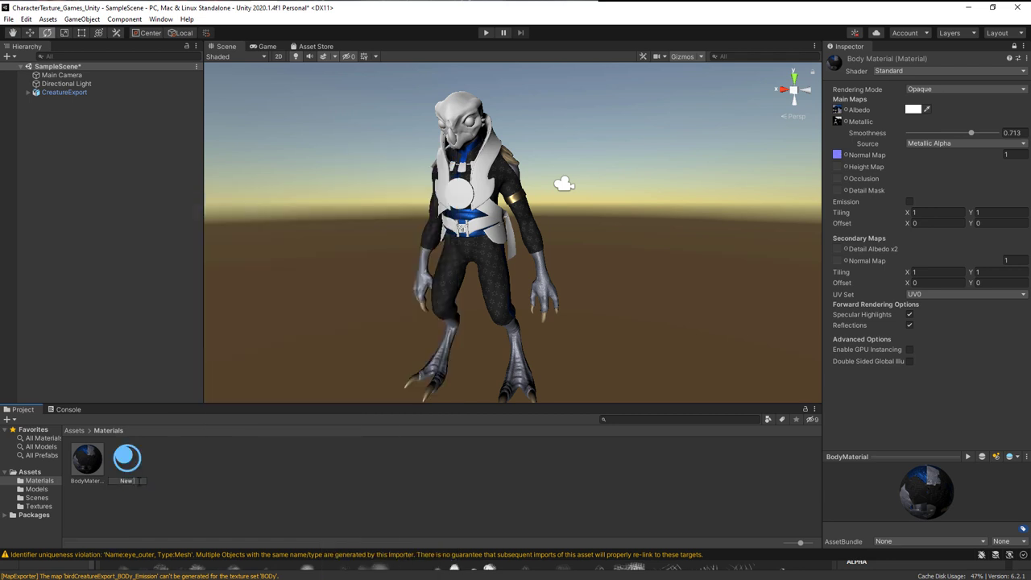
{"action": "type", "text": "WoodMaterial"}
{"action": "key", "text": "Return"}
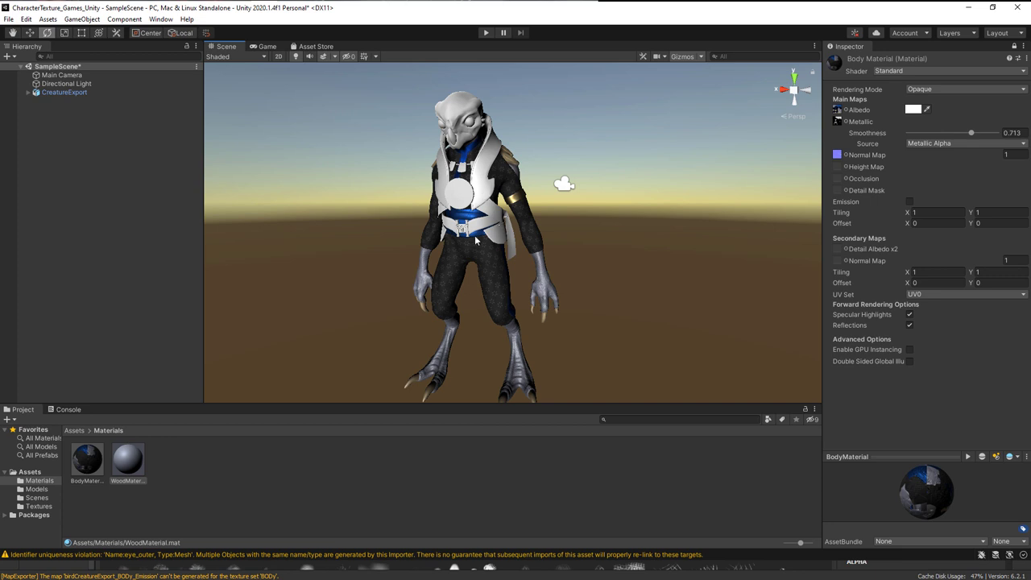
- Add a second directional light to SampleScene
{"action": "middle_click_drag", "start_coordinate": [515, 288], "coordinate": [483, 290]}
{"action": "left_click_drag", "start_coordinate": [483, 290], "coordinate": [65, 322], "text": "alt"}
{"action": "left_click_drag", "start_coordinate": [568, 246], "coordinate": [69, 342], "text": "alt"}
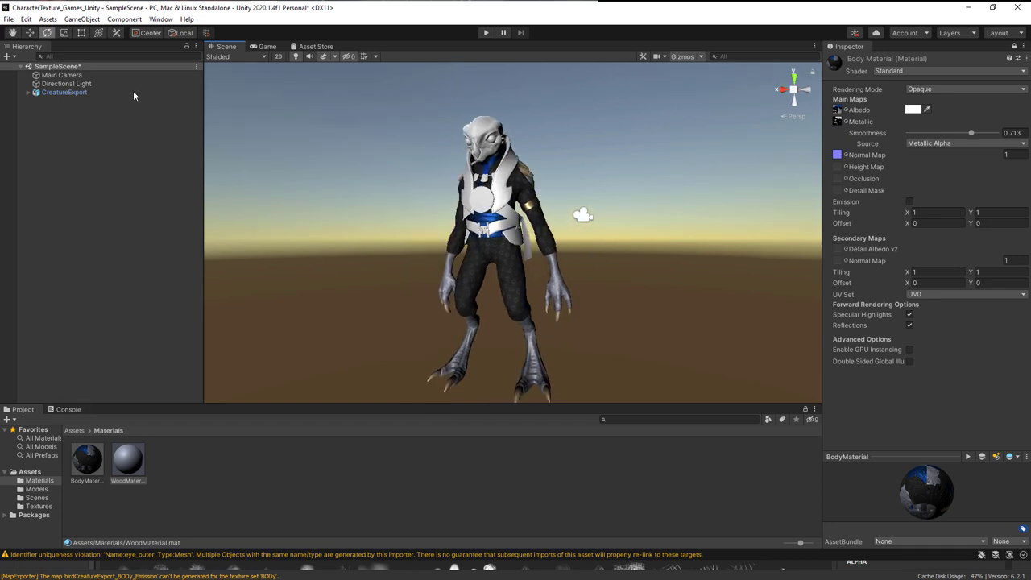
{"action": "right_click", "coordinate": [93, 133]}
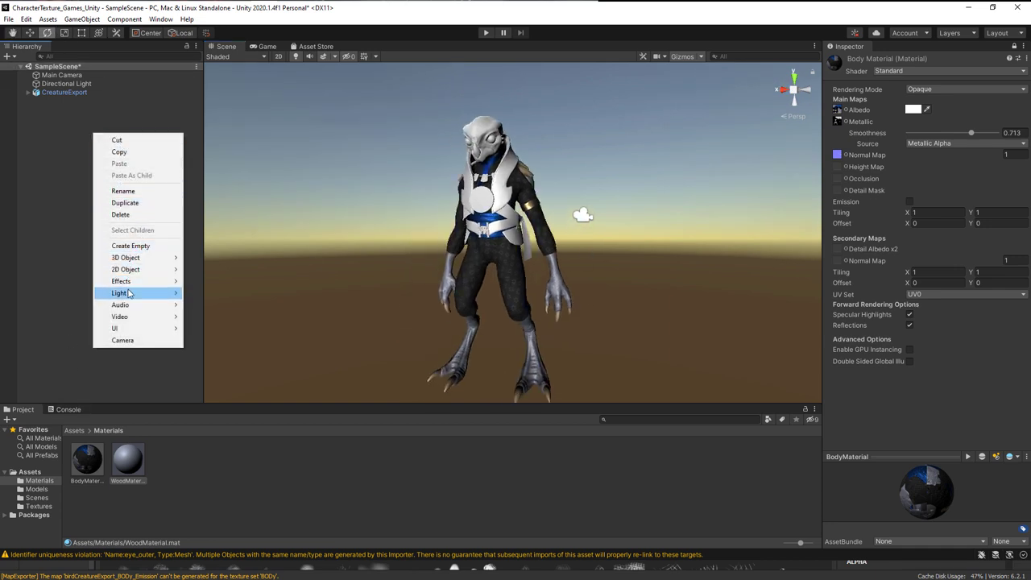
{"action": "mouse_move", "coordinate": [129, 293]}
{"action": "left_click", "coordinate": [219, 293]}
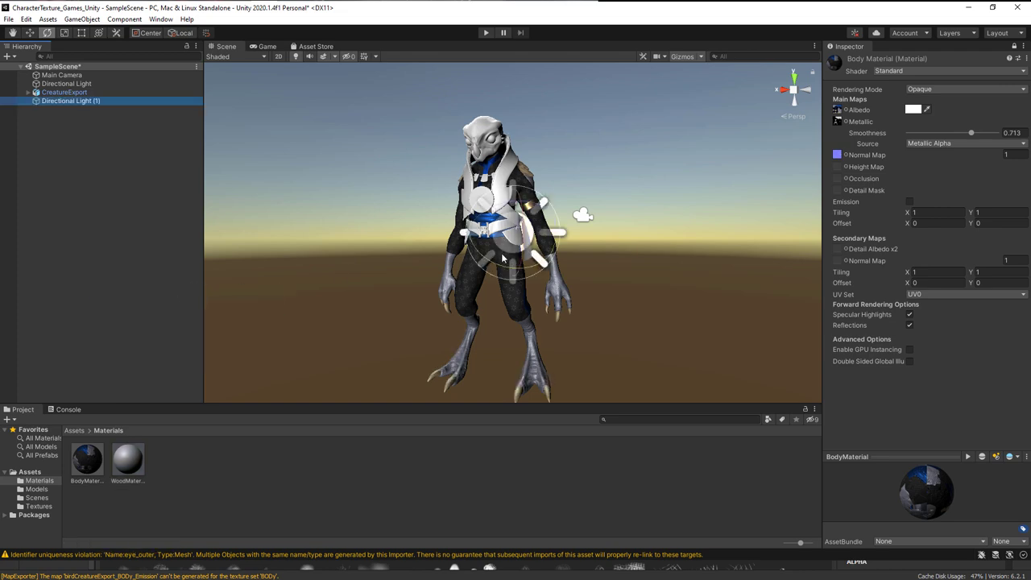
{"action": "left_click_drag", "start_coordinate": [583, 237], "coordinate": [542, 258], "text": "alt"}
{"action": "key", "text": "w"}
{"action": "left_click_drag", "start_coordinate": [437, 299], "coordinate": [640, 270], "text": "alt"}
{"action": "left_click", "coordinate": [31, 152]}
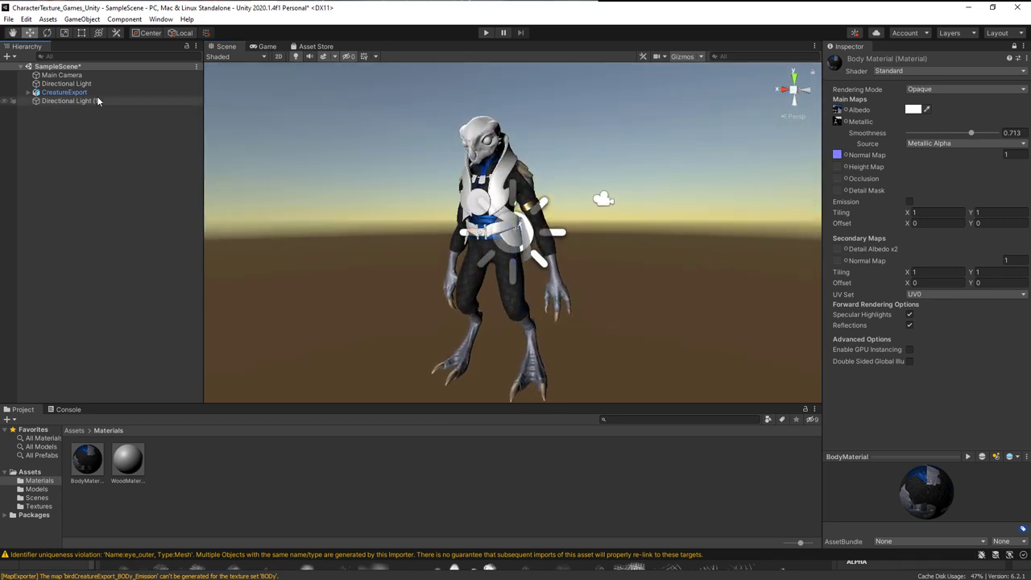
- Expand CreatureExport in the scene hierarchy and move Directional Light (1) up above the creature's head
{"action": "left_click", "coordinate": [28, 92]}
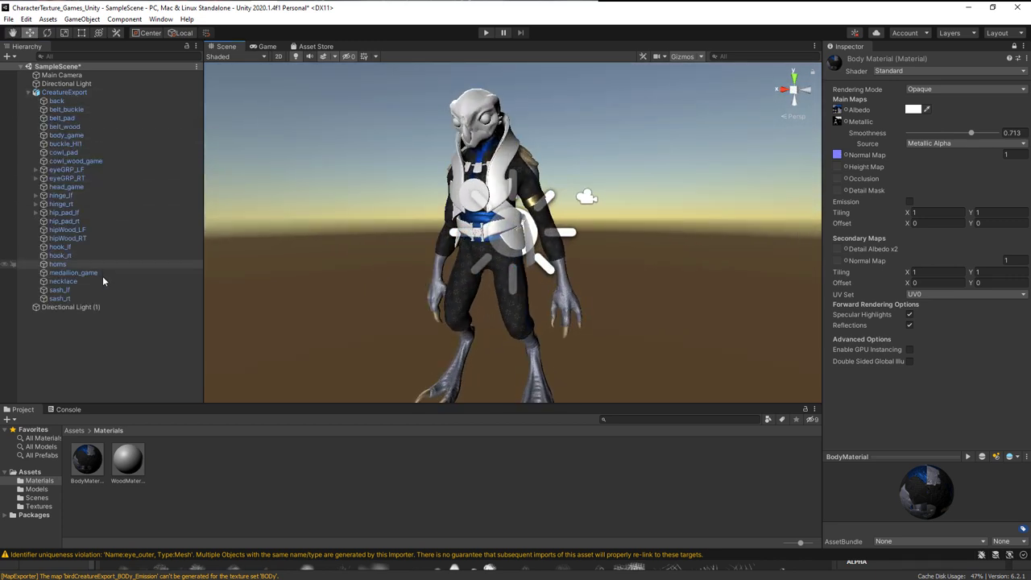
{"action": "left_click", "coordinate": [75, 308]}
{"action": "right_click_drag", "start_coordinate": [601, 261], "coordinate": [501, 248], "text": "alt"}
{"action": "left_click_drag", "start_coordinate": [684, 249], "coordinate": [93, 251], "text": "alt"}
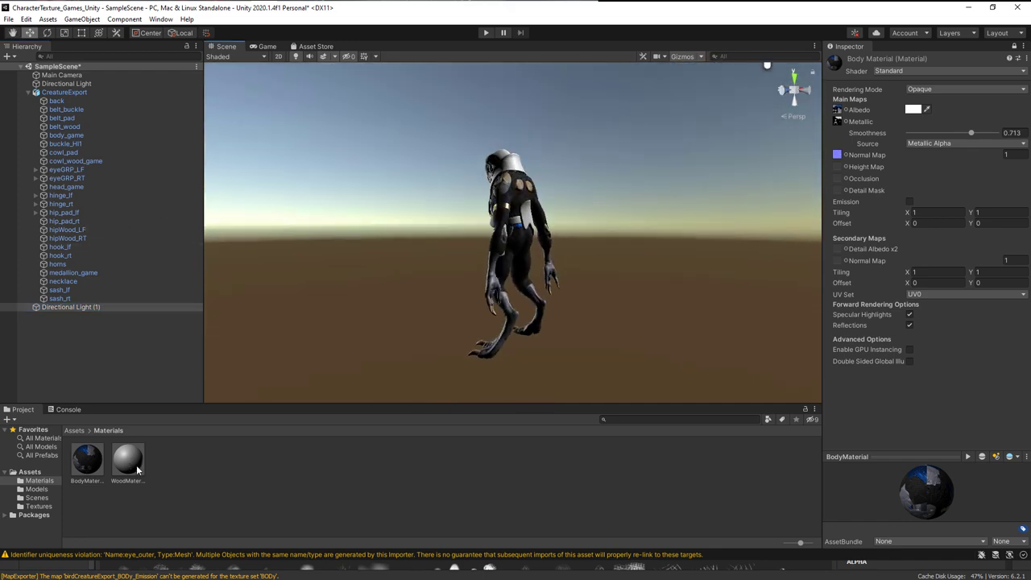
- Apply WoodMaterial to the creature's wooden cowl and belt parts, and lock the Inspector on WoodMaterial instead
{"action": "left_click_drag", "start_coordinate": [137, 469], "coordinate": [525, 219]}
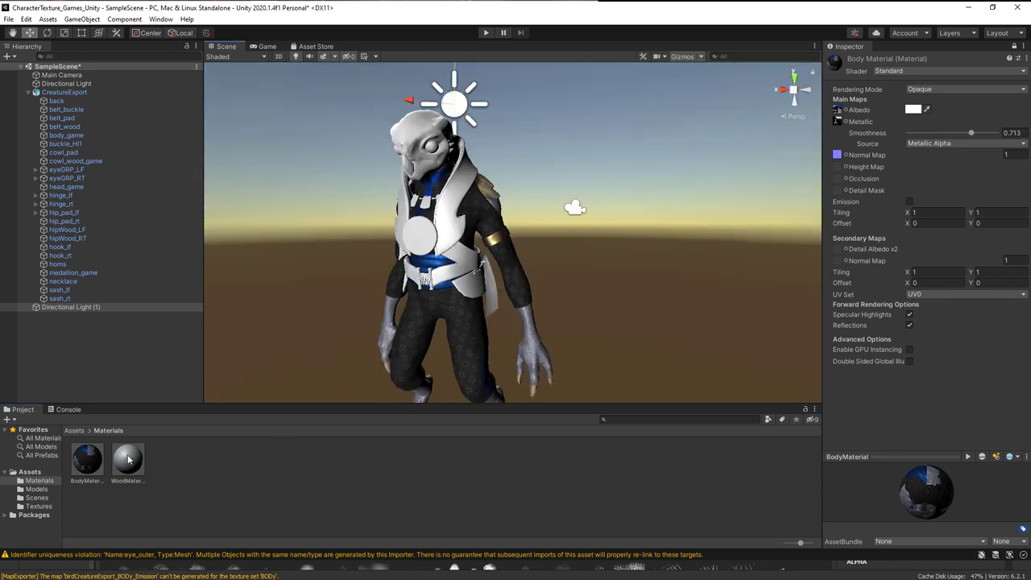
{"action": "left_click", "coordinate": [127, 461]}
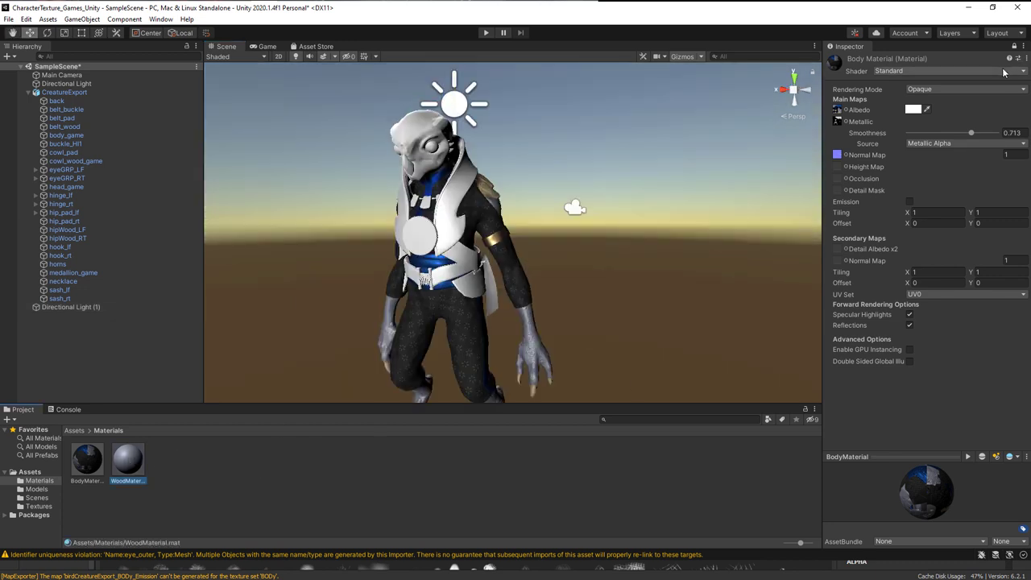
{"action": "left_click", "coordinate": [1013, 47]}
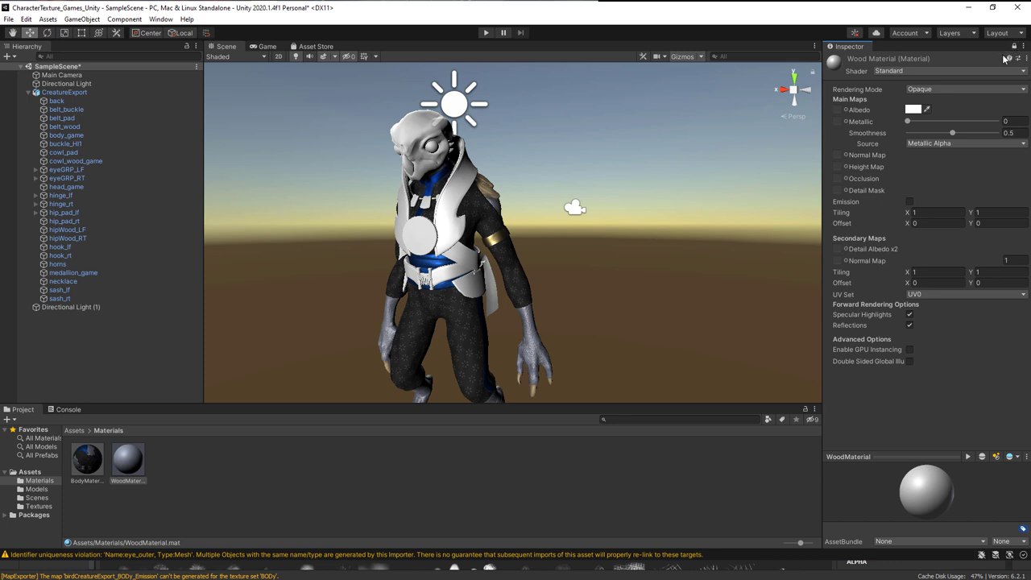
- Assign birdCreatureExport_WOOD_AlbedoTransparency as WoodMaterial's Albedo map and birdCreatureExport_WOOD_MetallicSmoothness as its Metallic map
{"action": "left_click", "coordinate": [39, 505]}
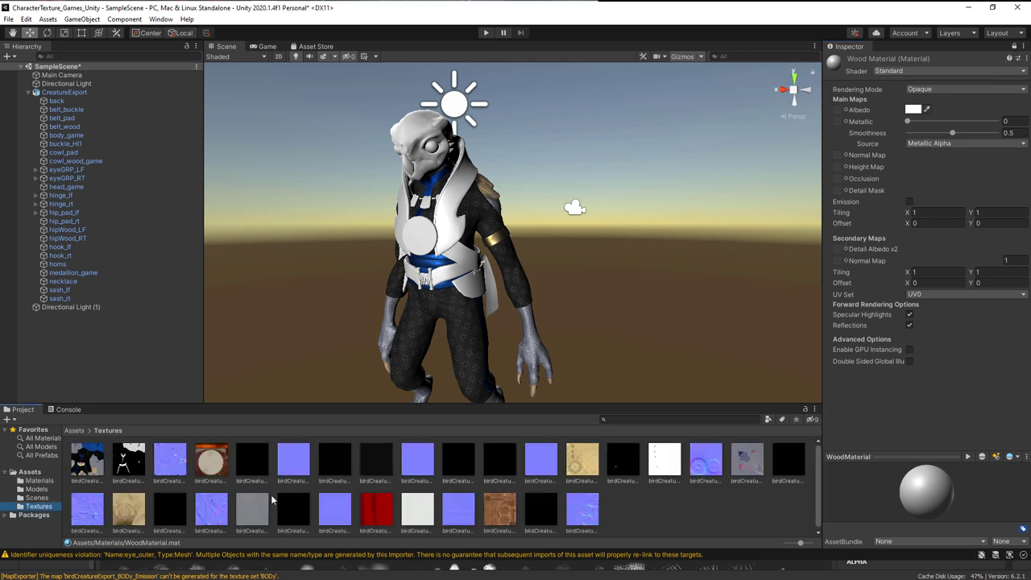
{"action": "left_click", "coordinate": [500, 509]}
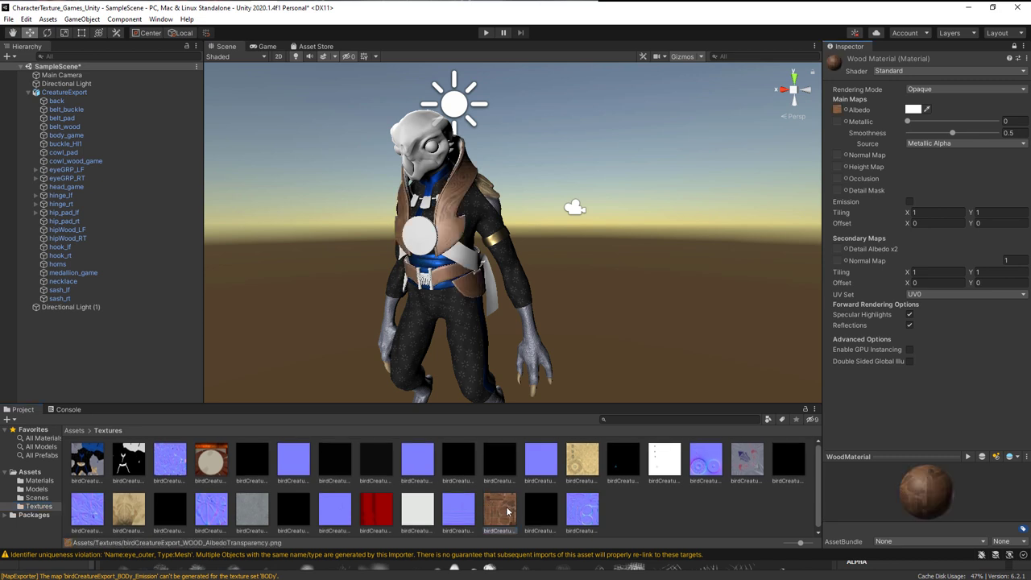
{"action": "mouse_move", "coordinate": [540, 507]}
{"action": "left_mouse_down"}
{"action": "mouse_move", "coordinate": [744, 302]}
{"action": "mouse_move", "coordinate": [838, 121]}
{"action": "left_mouse_up"}
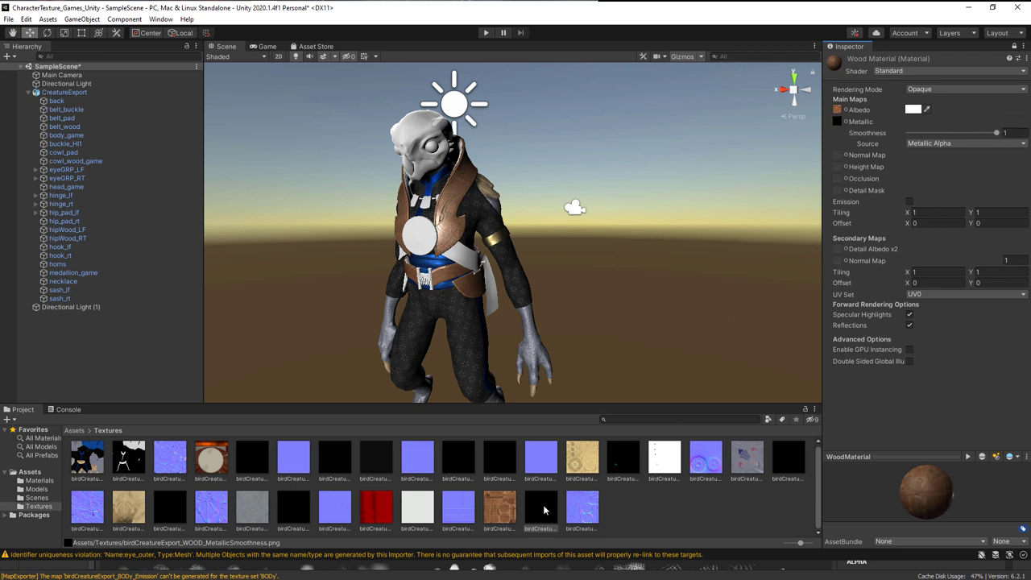
- Set WoodMaterial's Smoothness to 0.713 and assign the wood normal texture as its Normal Map
{"action": "left_click", "coordinate": [1016, 132]}
{"action": "left_click_drag", "start_coordinate": [848, 165], "coordinate": [838, 154]}
{"action": "scroll", "coordinate": [717, 261], "scroll_direction": "up", "scroll_amount": 3}
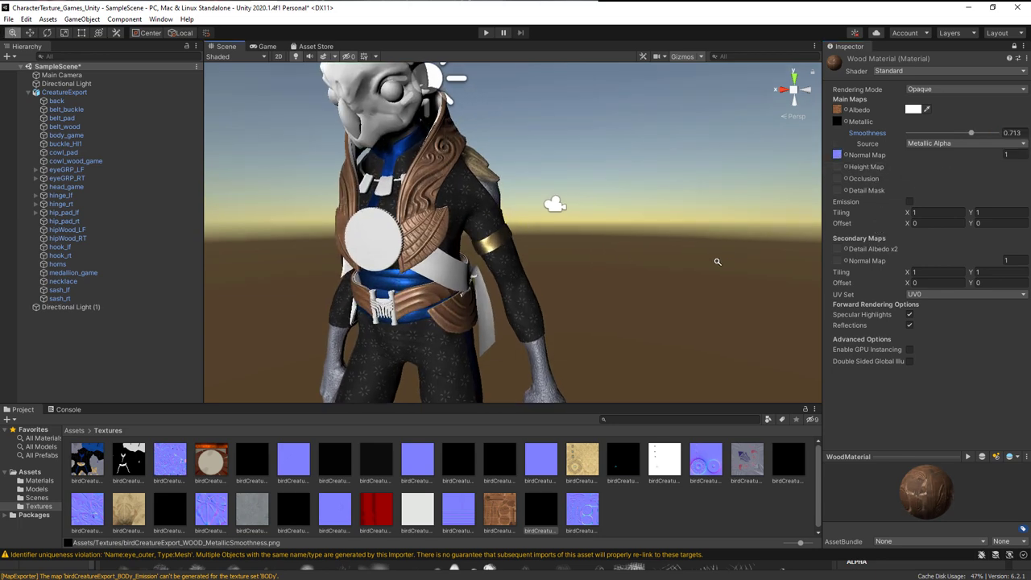
- Set WoodMaterial's Smoothness to 0.804
{"action": "left_click", "coordinate": [980, 132]}
{"action": "right_click_drag", "start_coordinate": [604, 184], "coordinate": [448, 193], "text": "alt"}
{"action": "left_click_drag", "start_coordinate": [448, 193], "coordinate": [612, 279], "text": "alt"}
{"action": "right_click_drag", "start_coordinate": [612, 278], "coordinate": [533, 287], "text": "alt"}
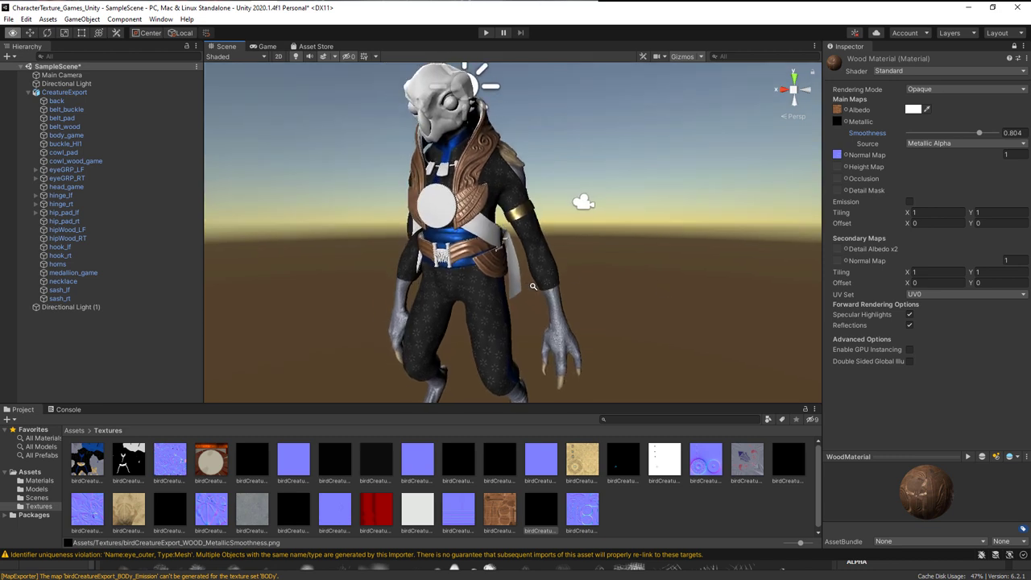
{"action": "scroll", "coordinate": [532, 285], "scroll_direction": "down", "scroll_amount": 2}
- Create a new material named GoldMaterial in the Materials folder
{"action": "left_click", "coordinate": [30, 472]}
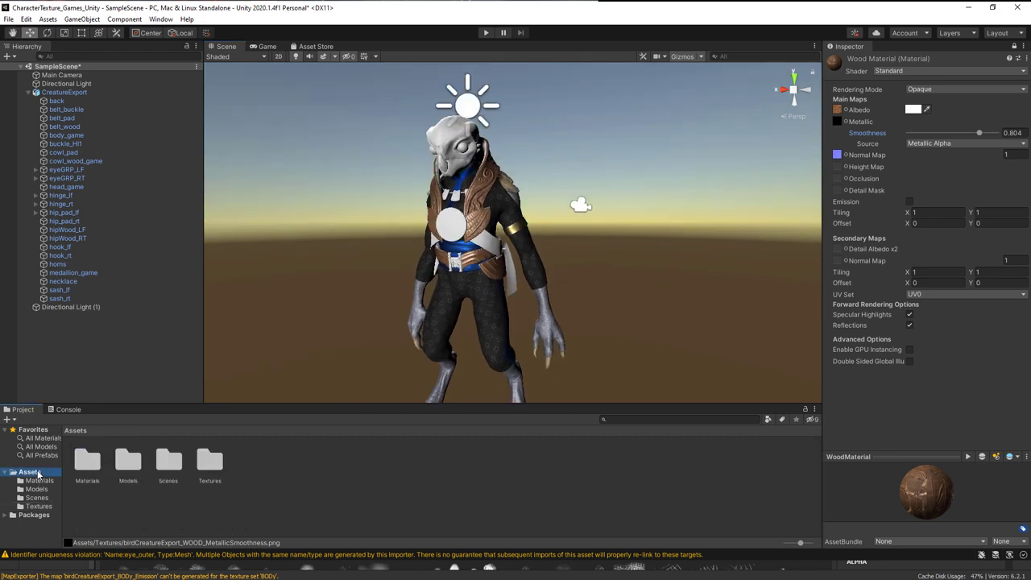
{"action": "left_click", "coordinate": [34, 482]}
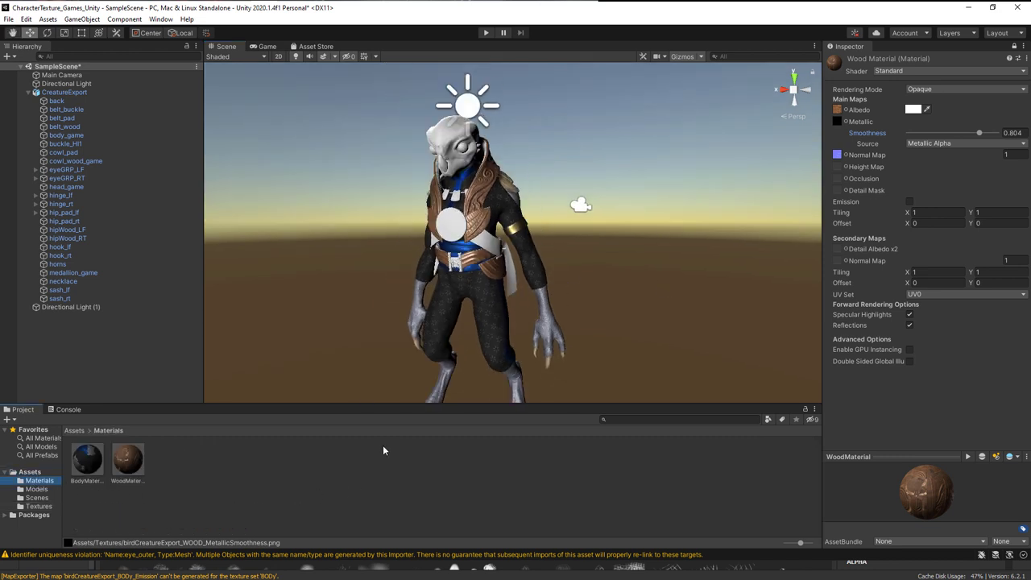
{"action": "right_click", "coordinate": [201, 473]}
{"action": "mouse_move", "coordinate": [281, 190]}
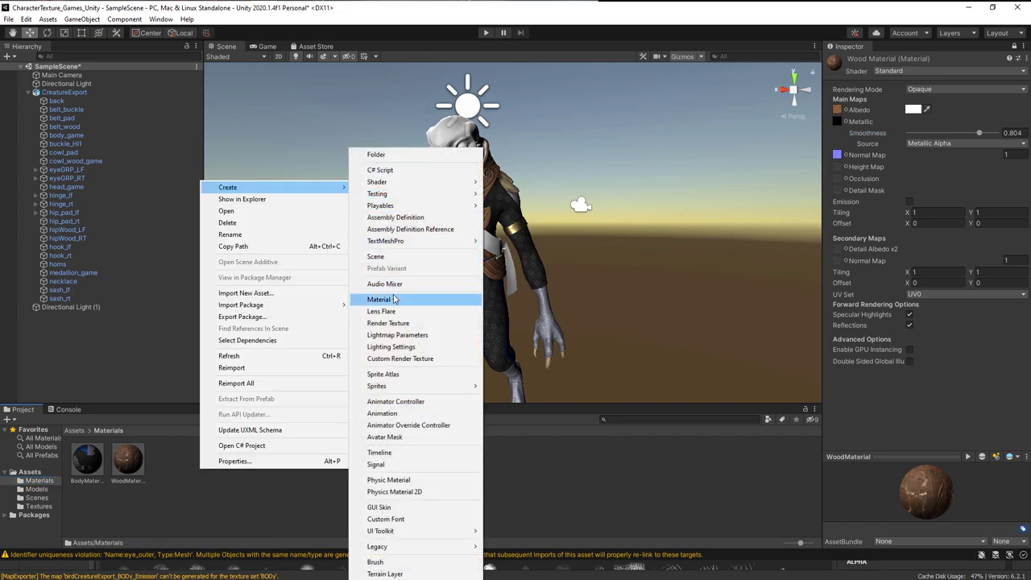
{"action": "left_click", "coordinate": [394, 300]}
{"action": "type", "text": "N"}
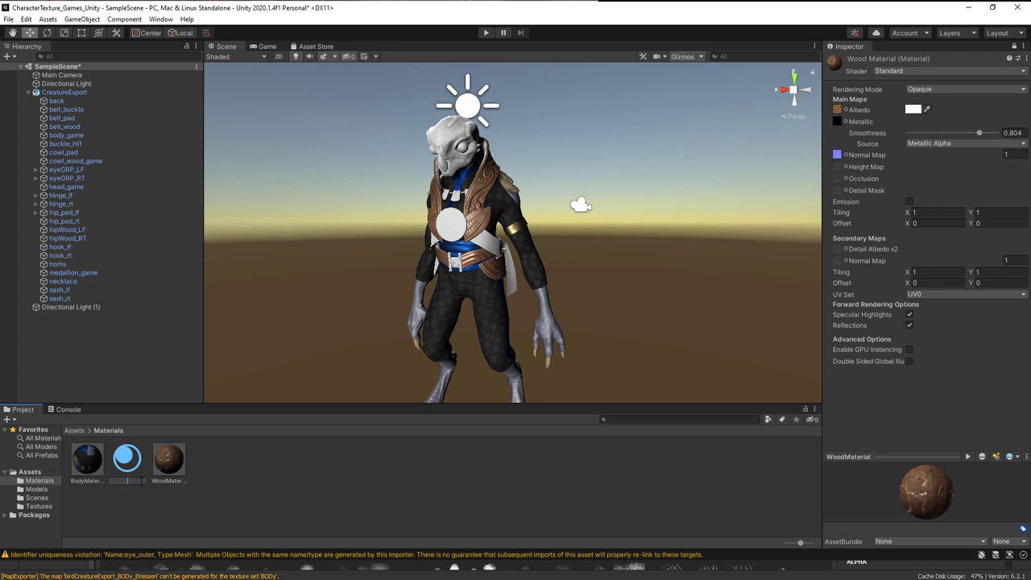
{"action": "type", "text": "oldMaterial"}
{"action": "key", "text": "Return"}
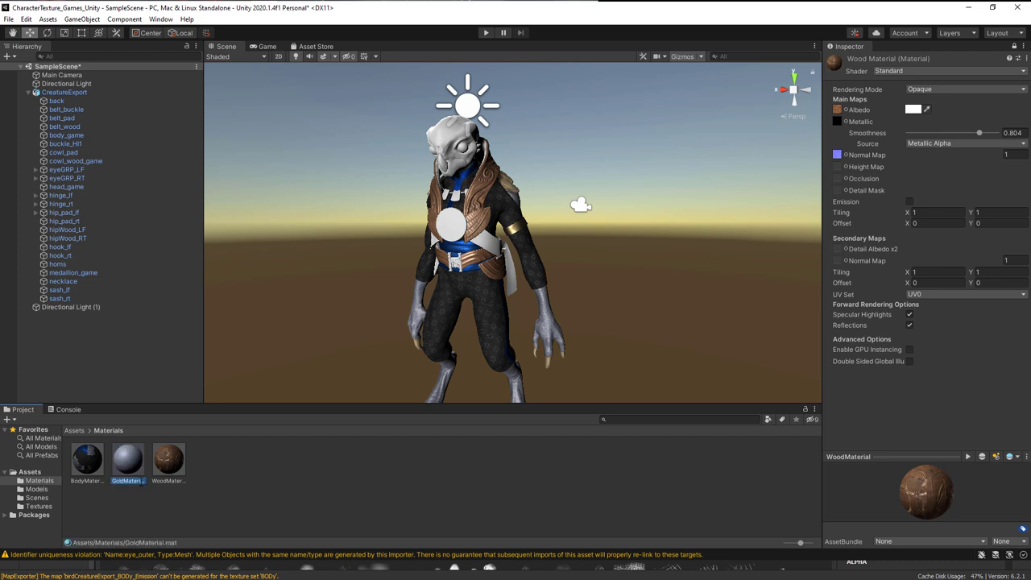
- Apply GoldMaterial to the creature's chest medallion and switch the locked Inspector to GoldMaterial
{"action": "left_click_drag", "start_coordinate": [134, 472], "coordinate": [476, 243]}
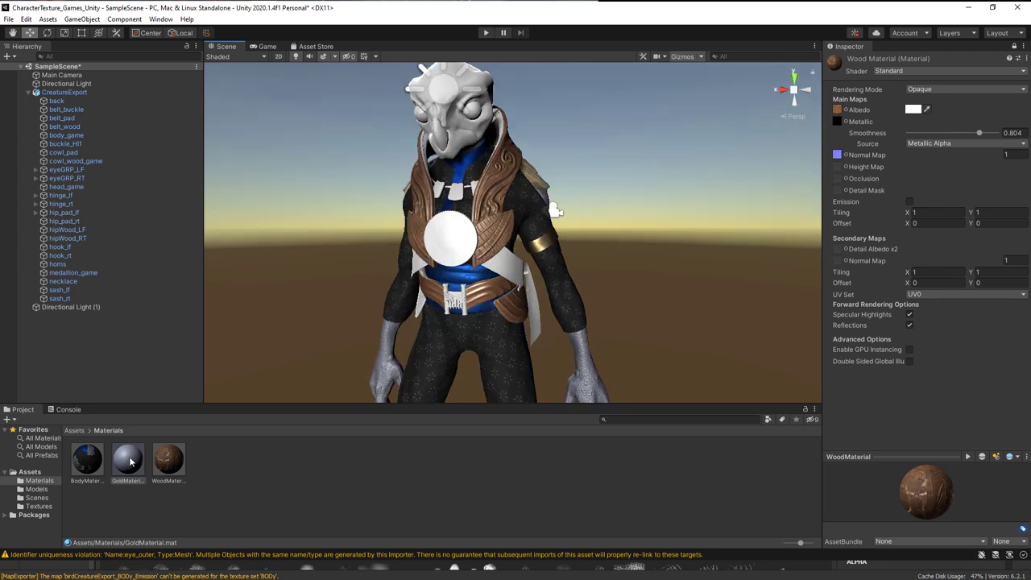
{"action": "left_click_drag", "start_coordinate": [124, 460], "coordinate": [274, 435]}
{"action": "left_click", "coordinate": [1013, 47]}
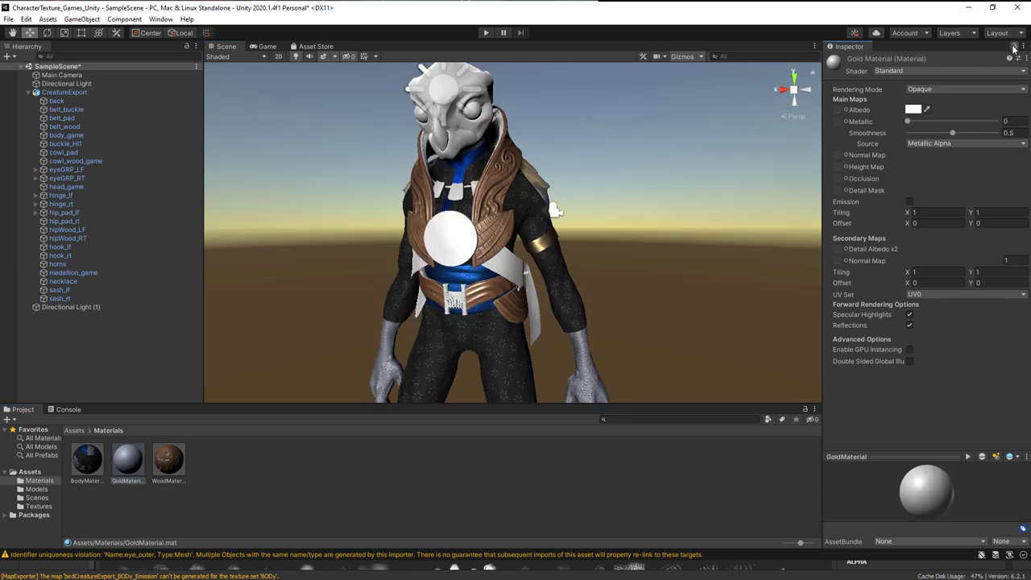
- Assign the gold albedo texture as GoldMaterial's Albedo map and birdCreatureExport_GOLD_MetallicSmoothness as its Metallic map
{"action": "left_click", "coordinate": [38, 505]}
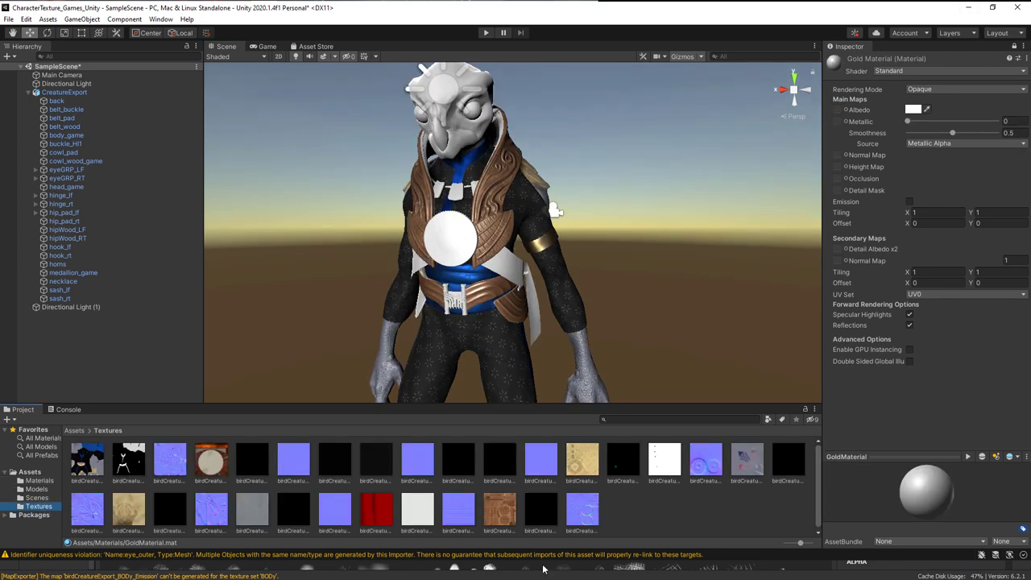
{"action": "left_click_drag", "start_coordinate": [584, 455], "coordinate": [838, 110]}
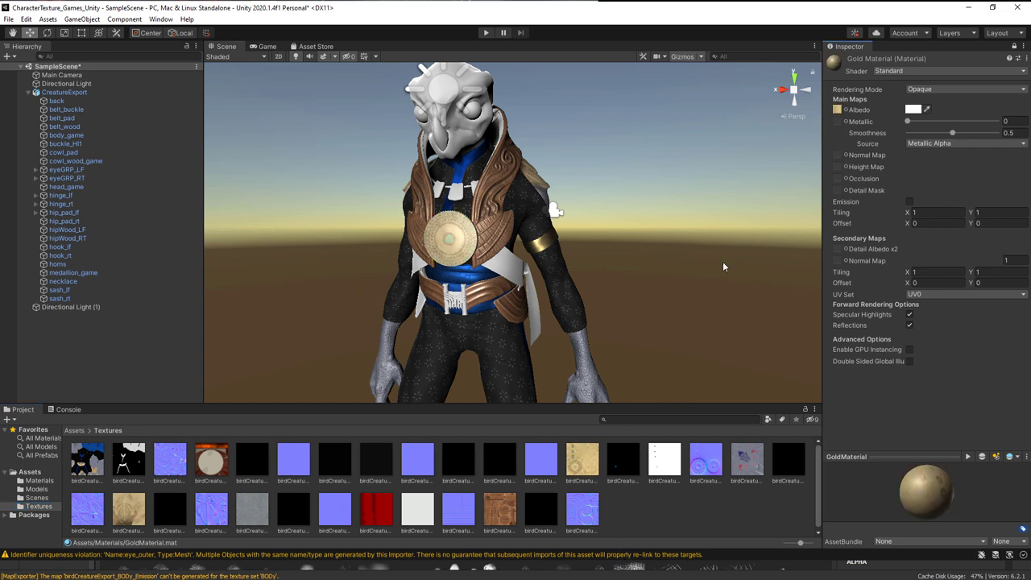
{"action": "left_click_drag", "start_coordinate": [618, 464], "coordinate": [841, 122]}
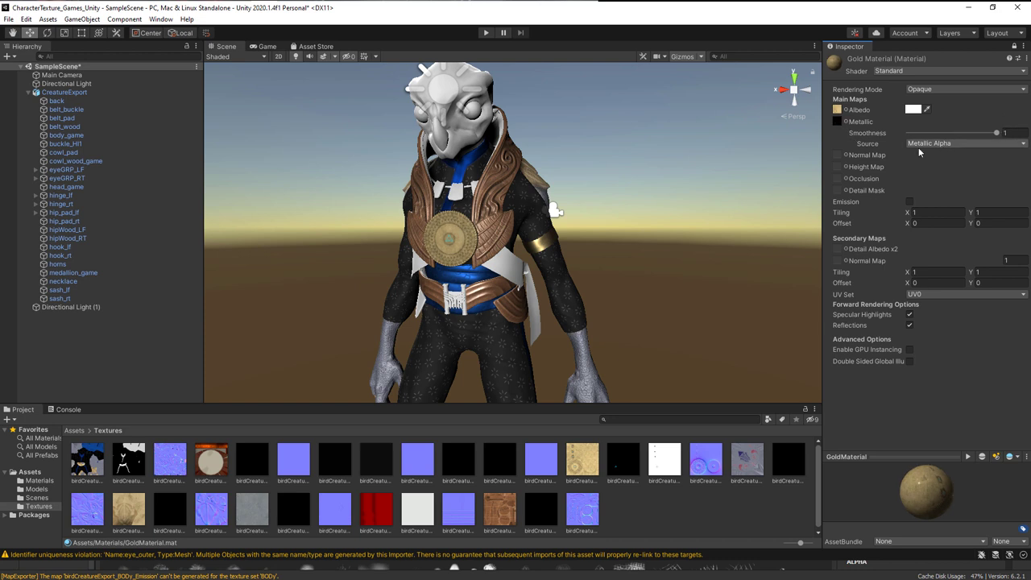
{"action": "left_click_drag", "start_coordinate": [664, 459], "coordinate": [839, 117]}
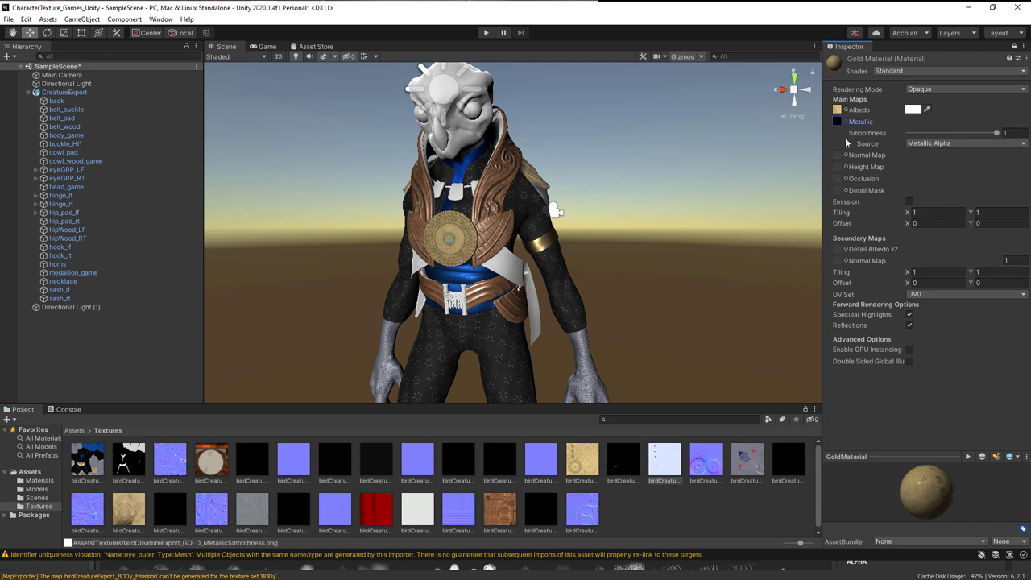
{"action": "left_click", "coordinate": [839, 122]}
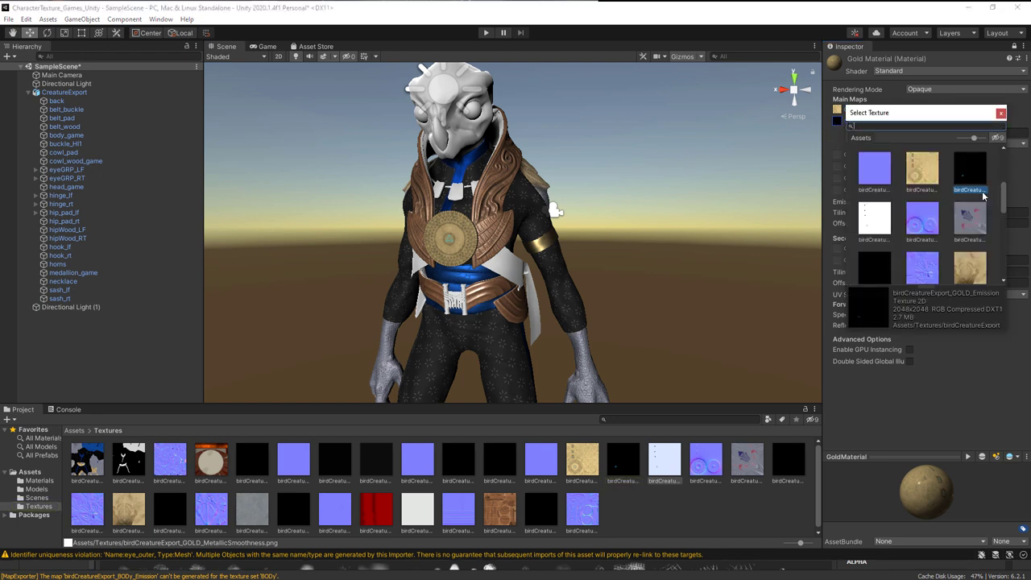
{"action": "left_click", "coordinate": [870, 227]}
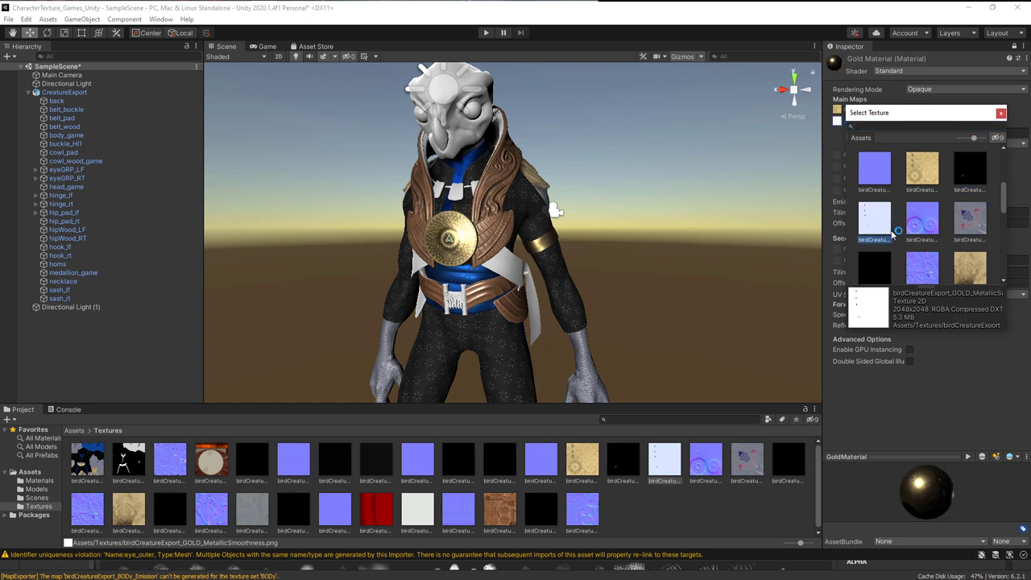
{"action": "key", "text": "Return"}
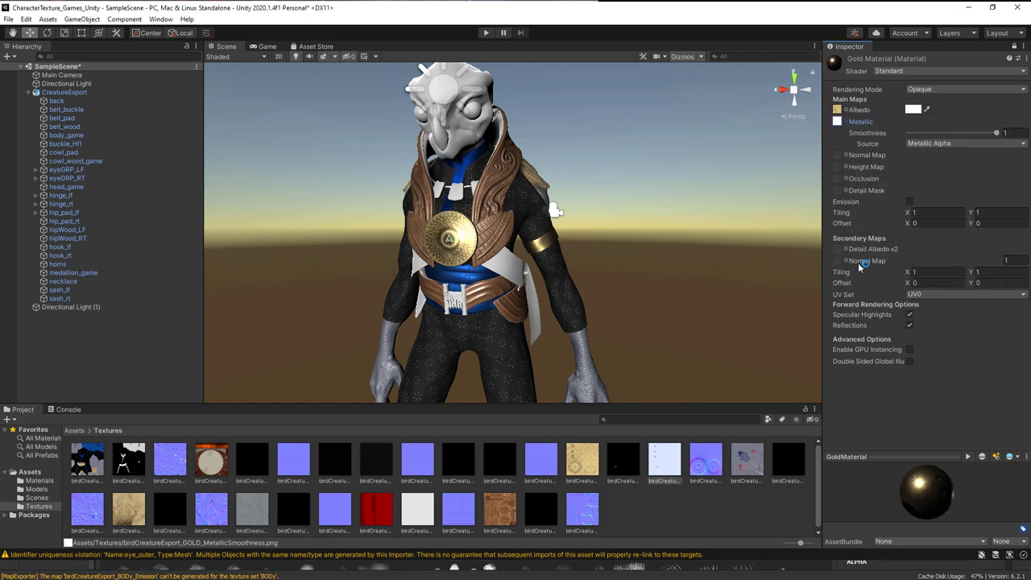
- Enable Emission on GoldMaterial with birdCreatureExport_GOLD_Emission as its Color map, and assign the gold normal texture as Normal Map
{"action": "left_click", "coordinate": [910, 201]}
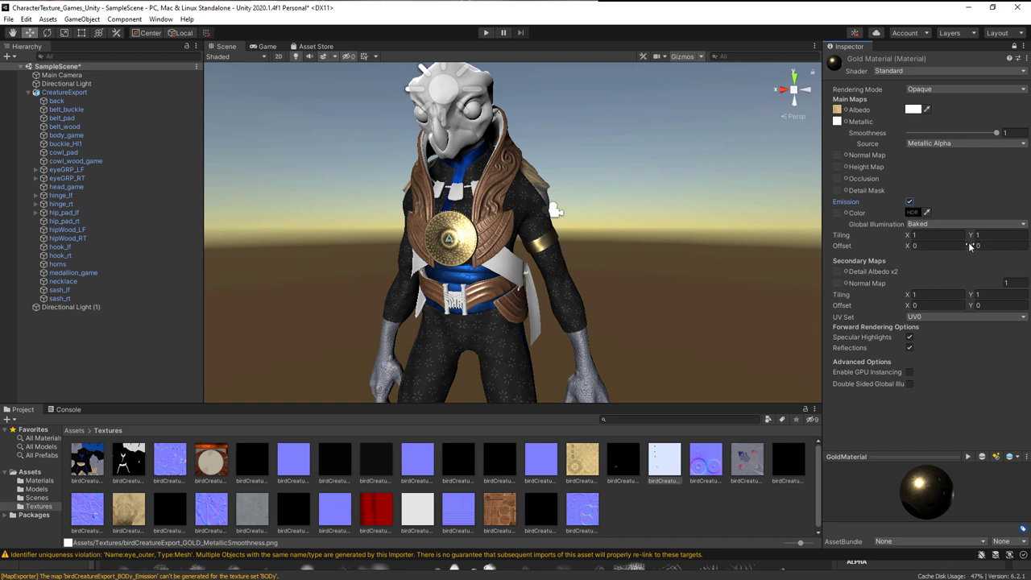
{"action": "left_click_drag", "start_coordinate": [627, 460], "coordinate": [841, 217]}
{"action": "left_click_drag", "start_coordinate": [582, 509], "coordinate": [837, 156]}
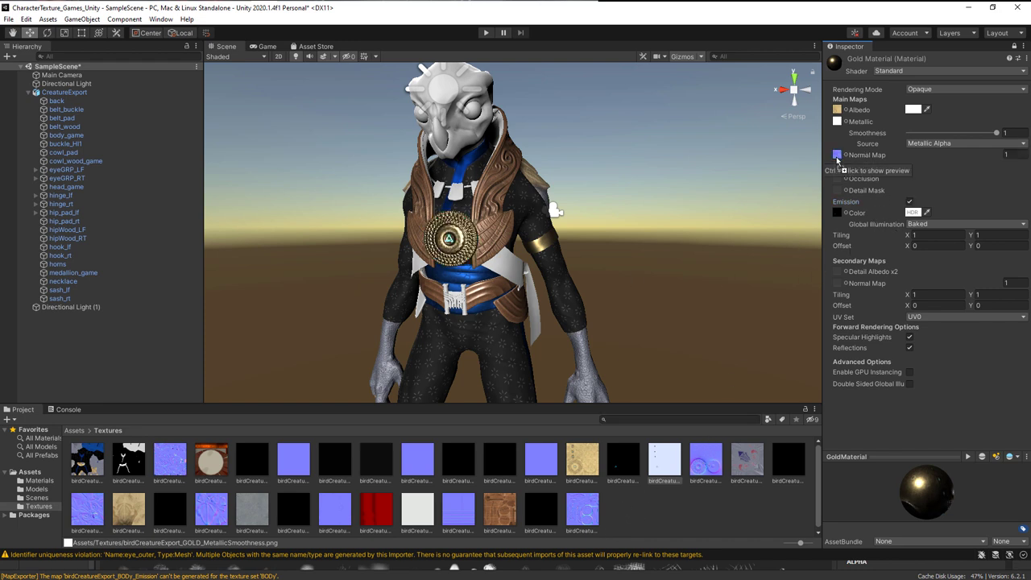
- Set GoldMaterial's Smoothness to 0.75
{"action": "left_click_drag", "start_coordinate": [996, 135], "coordinate": [964, 135]}
{"action": "right_click_drag", "start_coordinate": [678, 182], "coordinate": [746, 263], "text": "alt"}
{"action": "left_click_drag", "start_coordinate": [965, 134], "coordinate": [975, 133]}
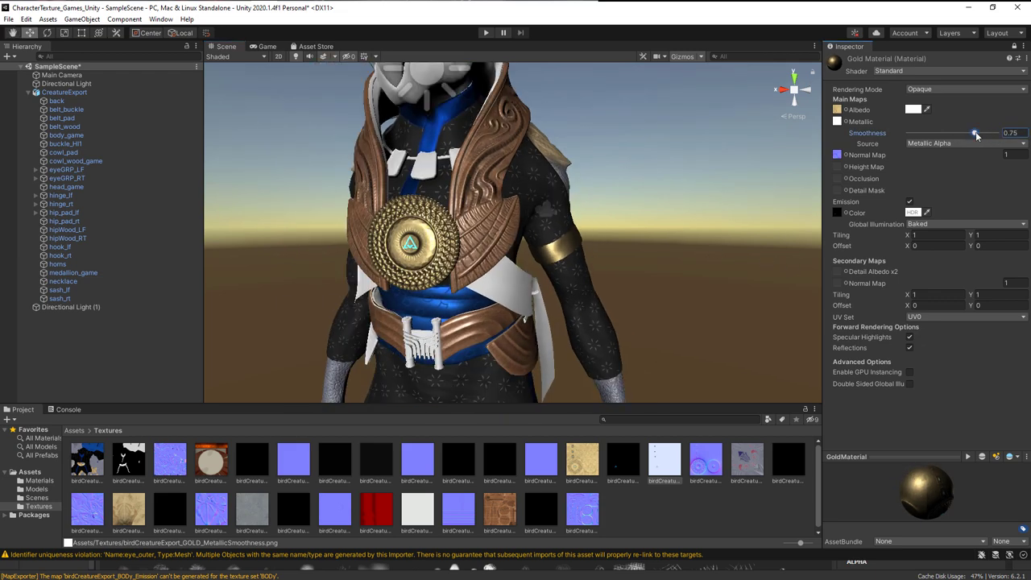
{"action": "right_click_drag", "start_coordinate": [655, 244], "coordinate": [581, 234], "text": "alt"}
{"action": "left_click_drag", "start_coordinate": [581, 234], "coordinate": [611, 250], "text": "alt"}
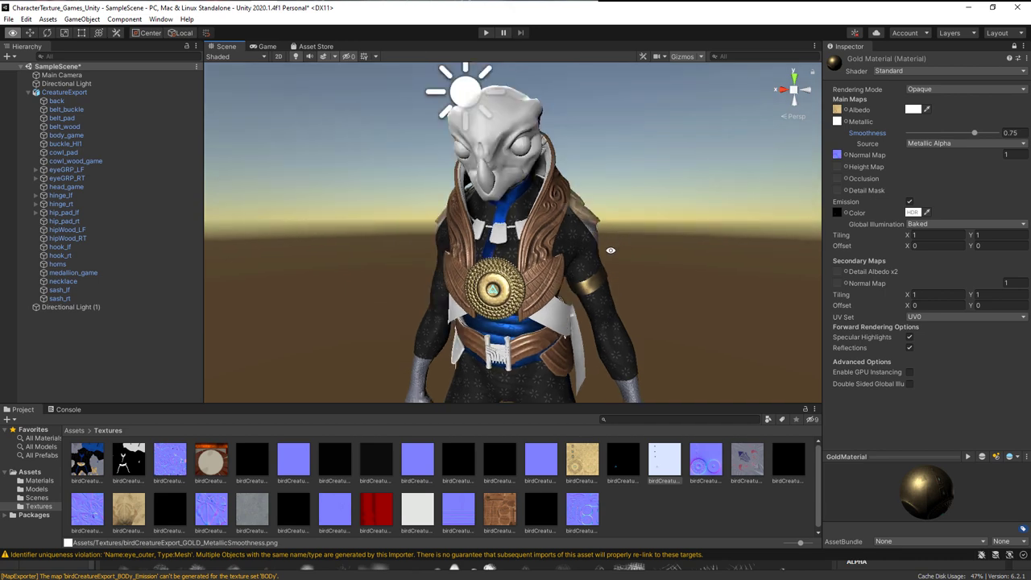
{"action": "left_click_drag", "start_coordinate": [528, 240], "coordinate": [474, 242], "text": "alt"}
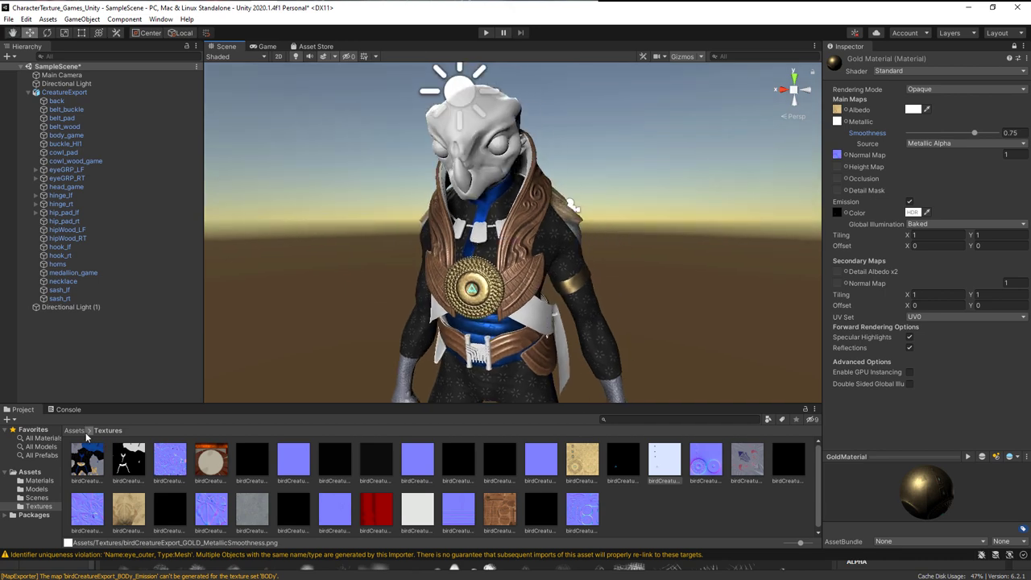
- Apply GoldMaterial to the creature's necklace and to the parts of the belt buckle
{"action": "left_click", "coordinate": [39, 481]}
{"action": "left_click_drag", "start_coordinate": [126, 459], "coordinate": [488, 242]}
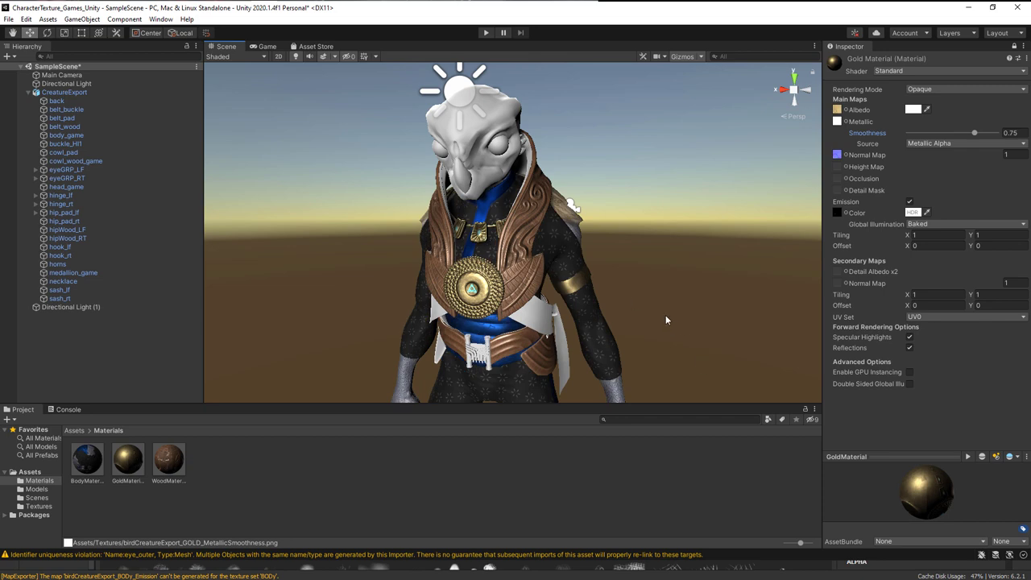
{"action": "middle_click_drag", "start_coordinate": [620, 304], "coordinate": [665, 204]}
{"action": "left_click_drag", "start_coordinate": [137, 464], "coordinate": [525, 256]}
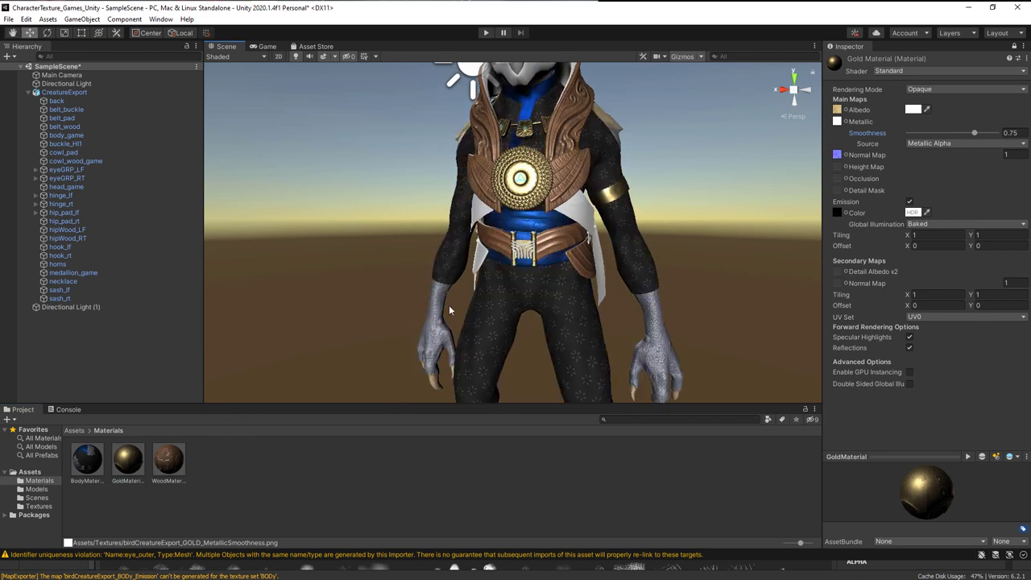
{"action": "right_click_drag", "start_coordinate": [549, 257], "coordinate": [926, 274], "text": "alt"}
{"action": "left_click_drag", "start_coordinate": [135, 463], "coordinate": [533, 271]}
- Apply GoldMaterial to the small metal hinge and hook parts at the creature's hips
{"action": "left_click_drag", "start_coordinate": [533, 271], "coordinate": [403, 278], "text": "alt"}
{"action": "scroll", "coordinate": [403, 278], "scroll_direction": "up", "scroll_amount": 3}
{"action": "left_click_drag", "start_coordinate": [125, 462], "coordinate": [562, 273]}
{"action": "right_click_drag", "start_coordinate": [666, 351], "coordinate": [524, 324], "text": "alt"}
{"action": "left_click_drag", "start_coordinate": [525, 324], "coordinate": [587, 316], "text": "alt"}
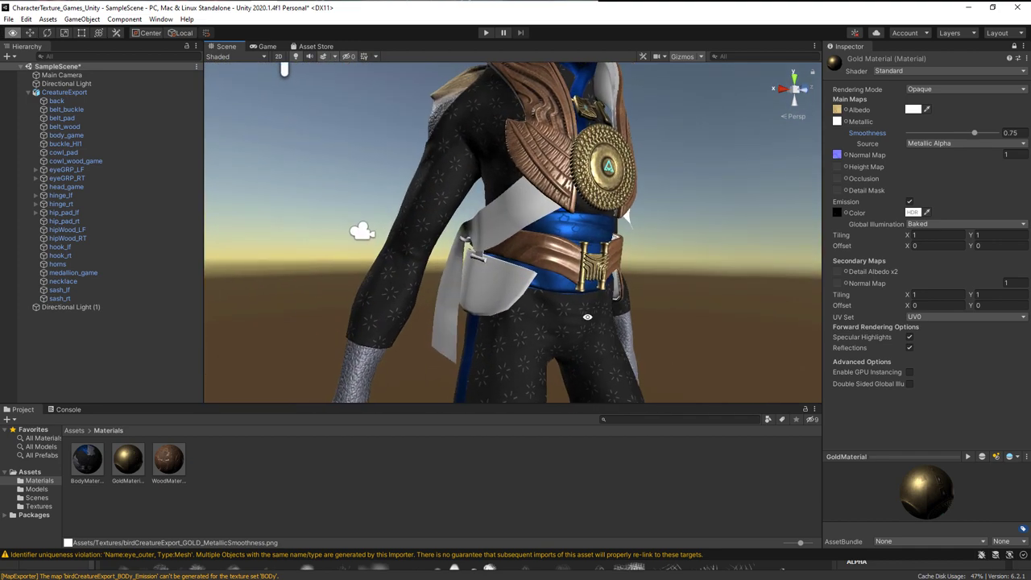
{"action": "right_click_drag", "start_coordinate": [587, 316], "coordinate": [621, 334], "text": "alt"}
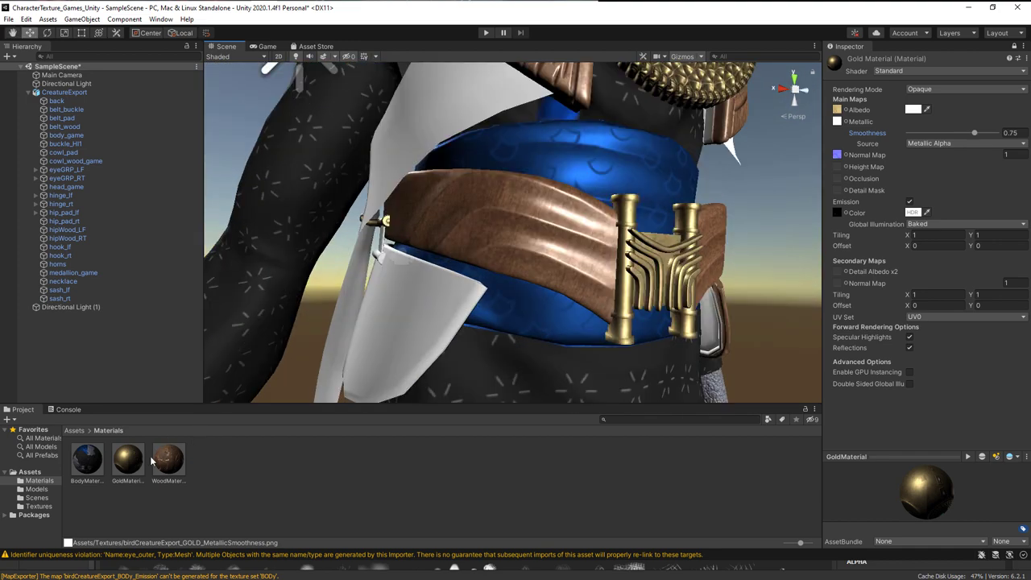
{"action": "left_click_drag", "start_coordinate": [129, 459], "coordinate": [381, 256]}
- Apply WoodMaterial to the unpainted hip plate below the belt
{"action": "right_click_drag", "start_coordinate": [452, 314], "coordinate": [346, 294], "text": "alt"}
{"action": "left_click_drag", "start_coordinate": [523, 294], "coordinate": [450, 288], "text": "alt"}
{"action": "left_click_drag", "start_coordinate": [178, 468], "coordinate": [455, 269]}
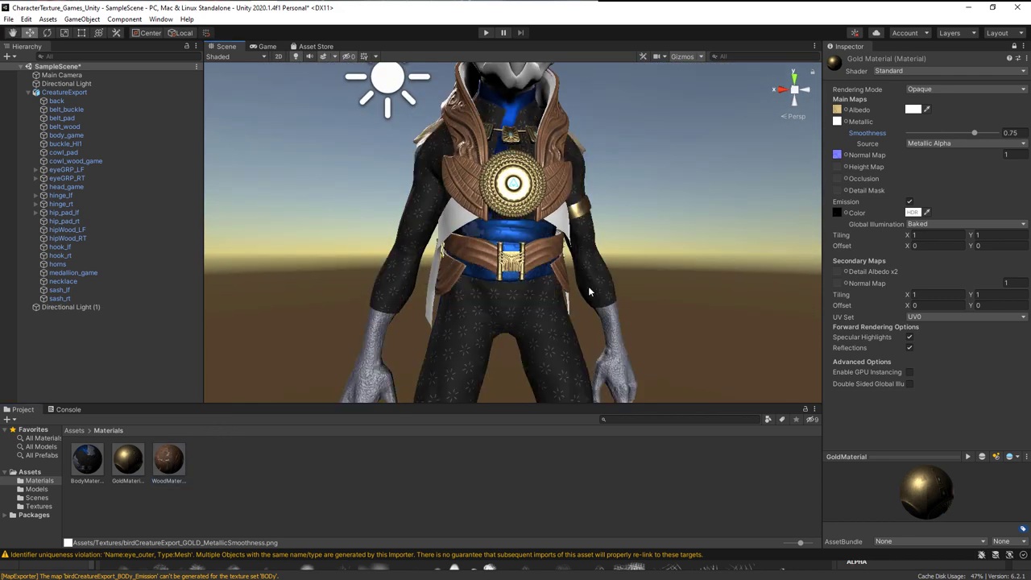
- Examine the gold and wood materials on the creature from several angles and distances
{"action": "right_click_drag", "start_coordinate": [644, 319], "coordinate": [555, 313], "text": "alt"}
{"action": "left_click_drag", "start_coordinate": [555, 314], "coordinate": [920, 293], "text": "alt"}
{"action": "left_click_drag", "start_coordinate": [607, 176], "coordinate": [587, 171], "text": "alt"}
{"action": "scroll", "coordinate": [650, 266], "scroll_direction": "up", "scroll_amount": 4}
{"action": "left_click_drag", "start_coordinate": [650, 265], "coordinate": [632, 254], "text": "alt"}
{"action": "right_click_drag", "start_coordinate": [573, 365], "coordinate": [775, 272], "text": "alt"}
{"action": "left_click_drag", "start_coordinate": [776, 271], "coordinate": [574, 240], "text": "alt"}
{"action": "scroll", "coordinate": [564, 233], "scroll_direction": "down", "scroll_amount": 6}
{"action": "scroll", "coordinate": [544, 269], "scroll_direction": "up", "scroll_amount": 3}
{"action": "scroll", "coordinate": [575, 240], "scroll_direction": "down", "scroll_amount": 5}
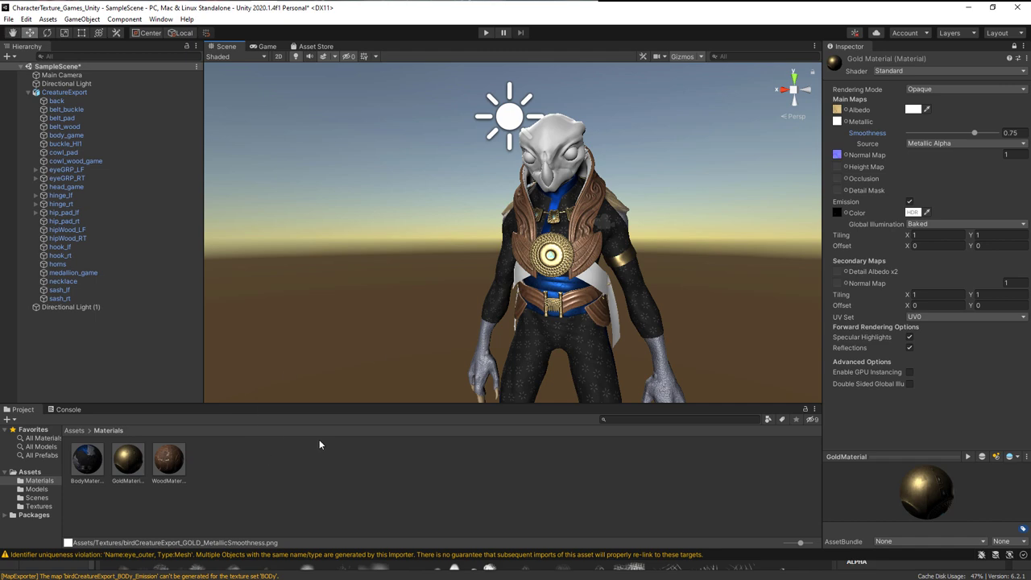
- Create a new material named HeadMaterial in the Materials folder
{"action": "right_click", "coordinate": [221, 470]}
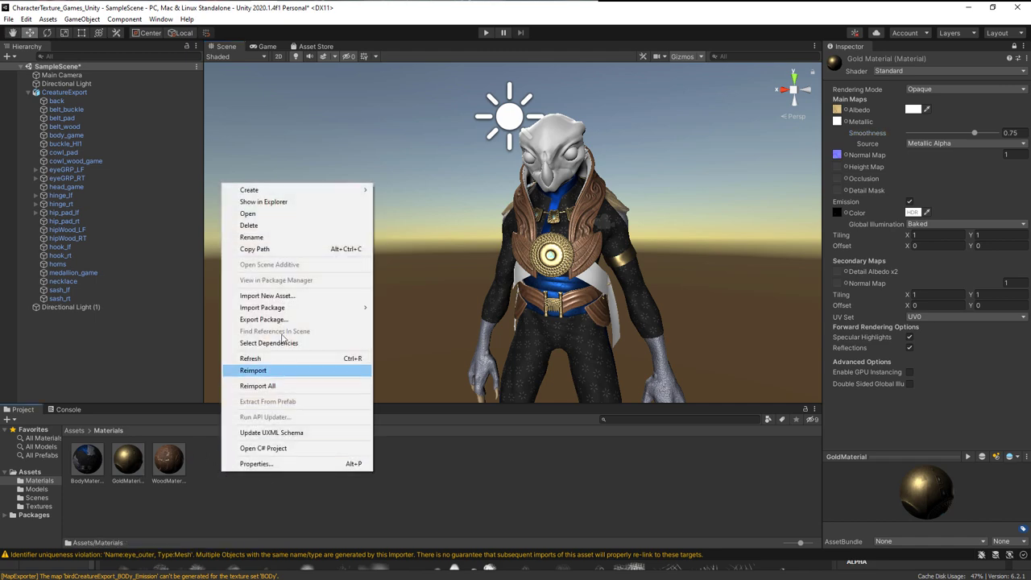
{"action": "mouse_move", "coordinate": [310, 191]}
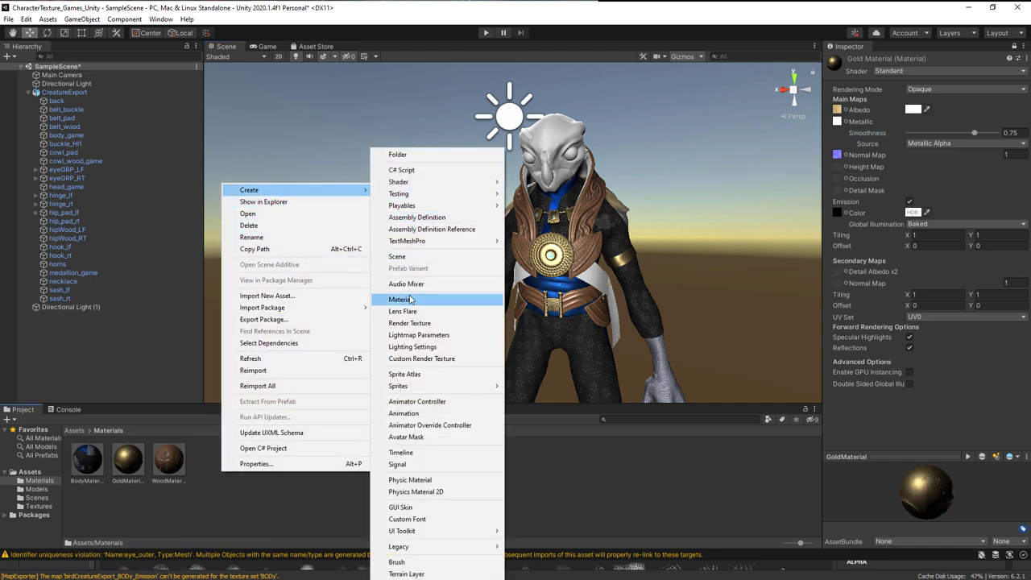
{"action": "left_click", "coordinate": [400, 299]}
{"action": "type", "text": "New"}
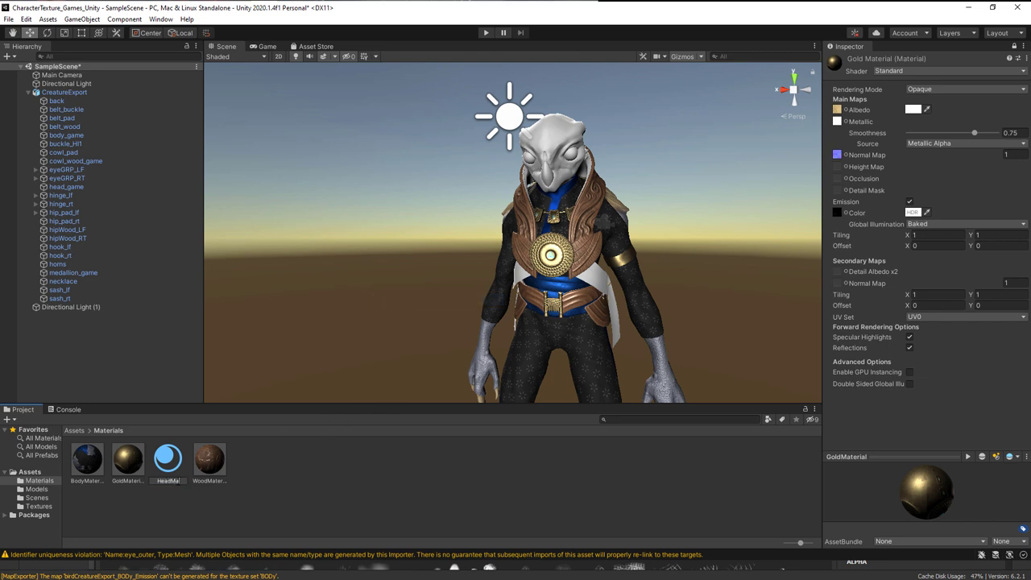
{"action": "type", "text": "ial"}
{"action": "key", "text": "Return"}
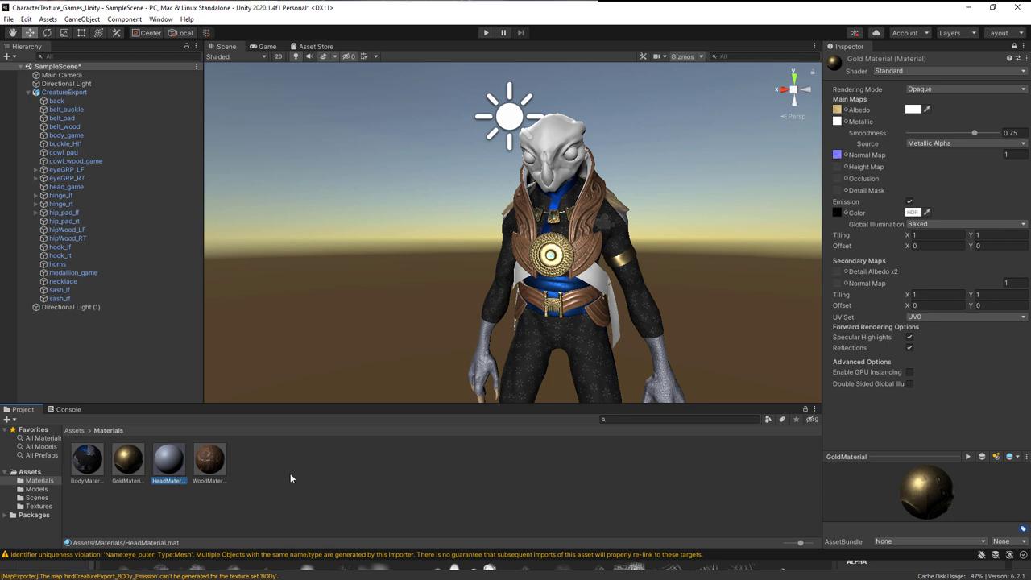
- Apply HeadMaterial to the creature's head and assign birdCreatureExport_HEAD_AlbedoTransparency as its Albedo map
{"action": "left_click_drag", "start_coordinate": [161, 466], "coordinate": [553, 136]}
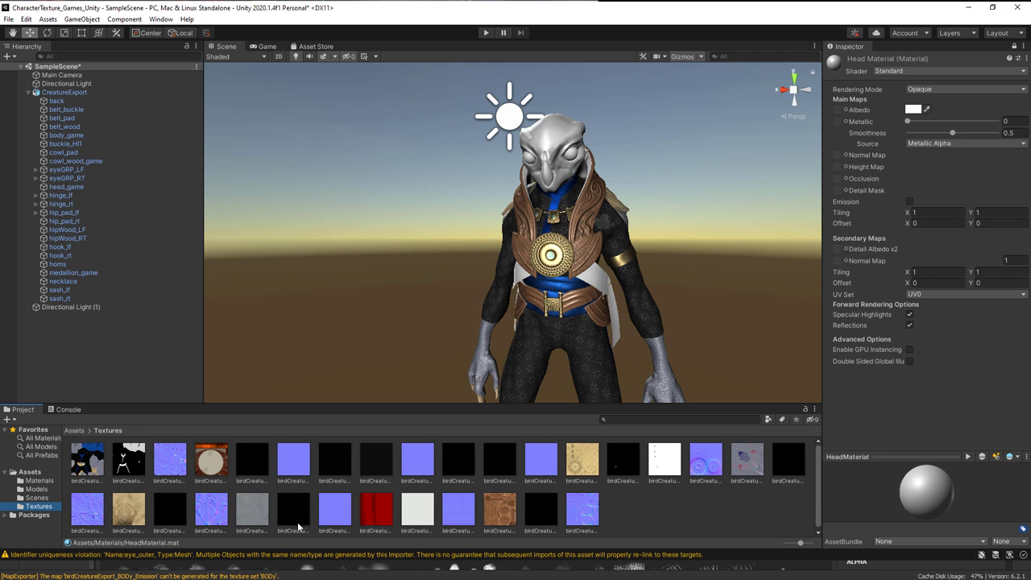
{"action": "left_click", "coordinate": [757, 463]}
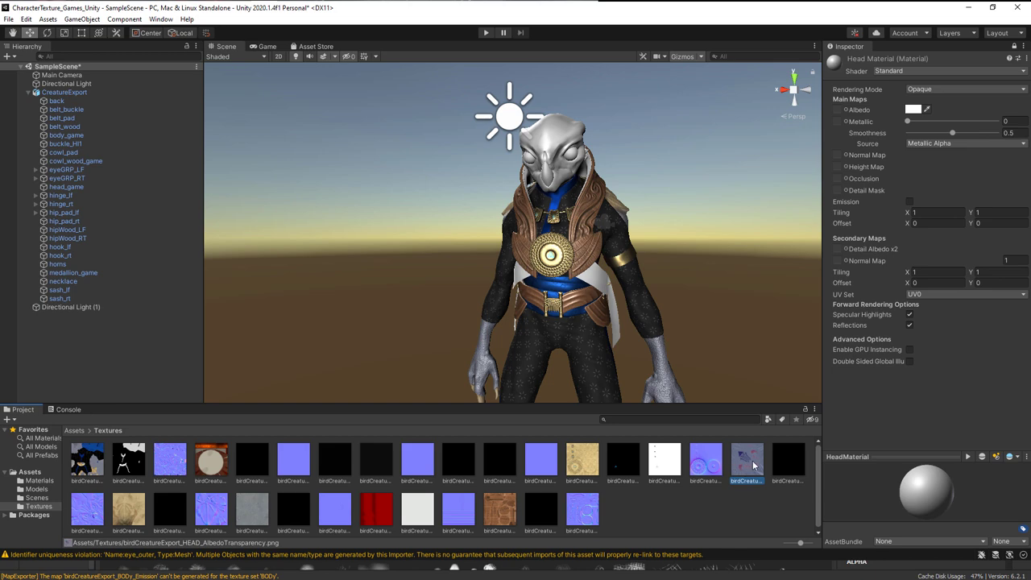
{"action": "left_click_drag", "start_coordinate": [751, 465], "coordinate": [838, 112]}
- Assign birdCreatureExport_HEAD_MetallicSmoothness as the Metallic map of HeadMaterial
{"action": "scroll", "coordinate": [714, 256], "scroll_direction": "up", "scroll_amount": 5}
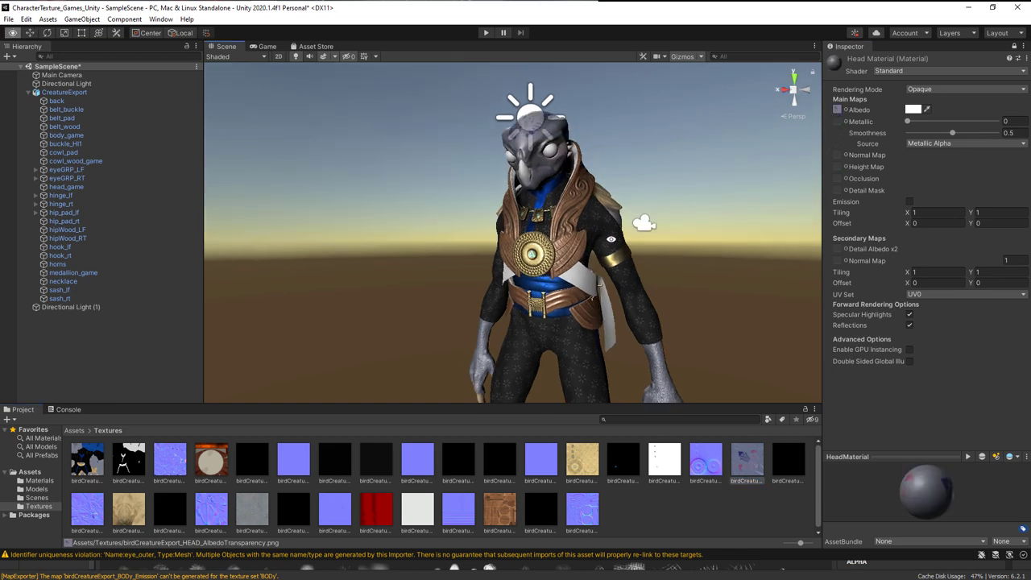
{"action": "left_click_drag", "start_coordinate": [558, 324], "coordinate": [693, 304], "text": "alt"}
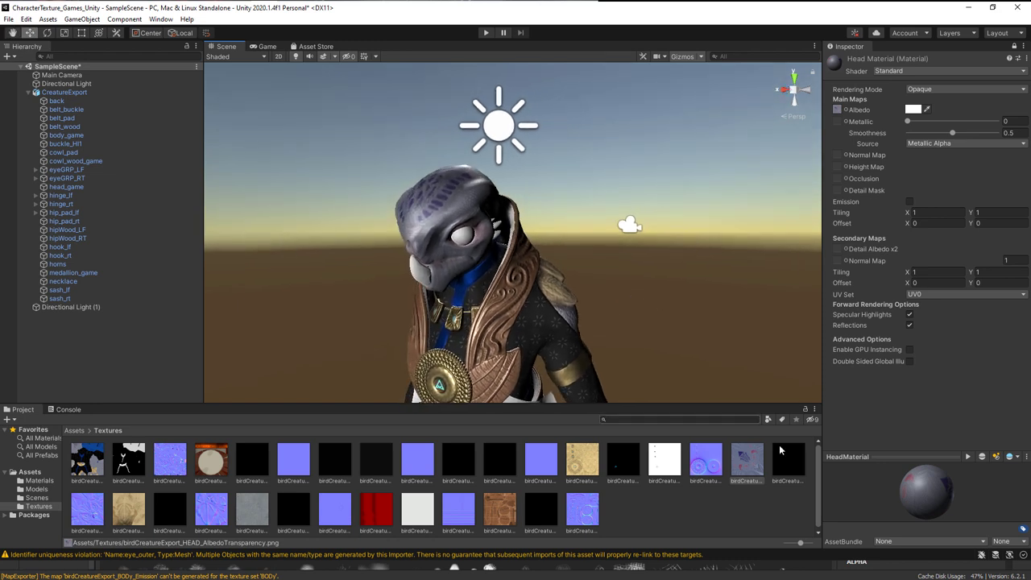
{"action": "left_click", "coordinate": [789, 463]}
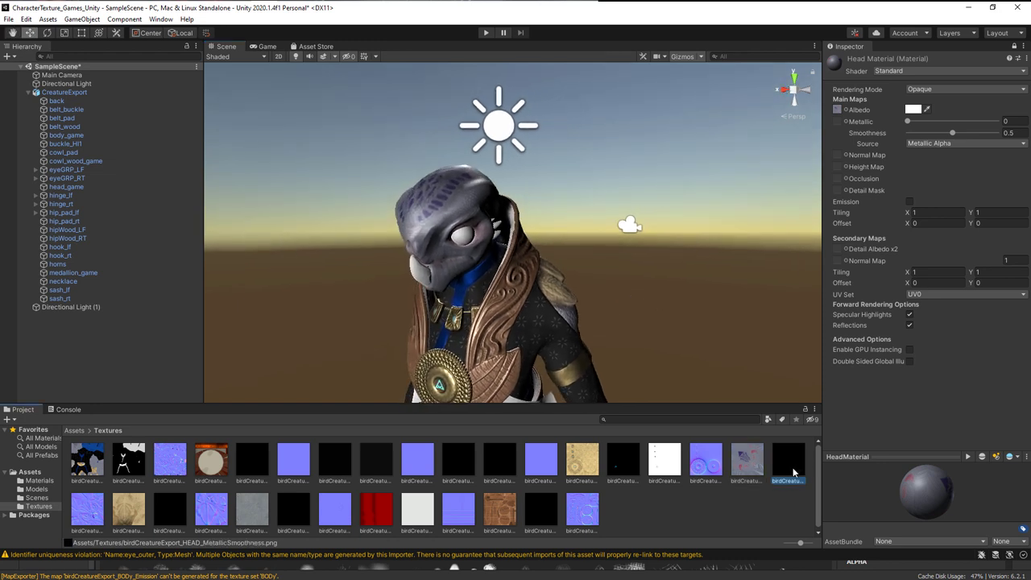
{"action": "left_click_drag", "start_coordinate": [794, 474], "coordinate": [838, 121]}
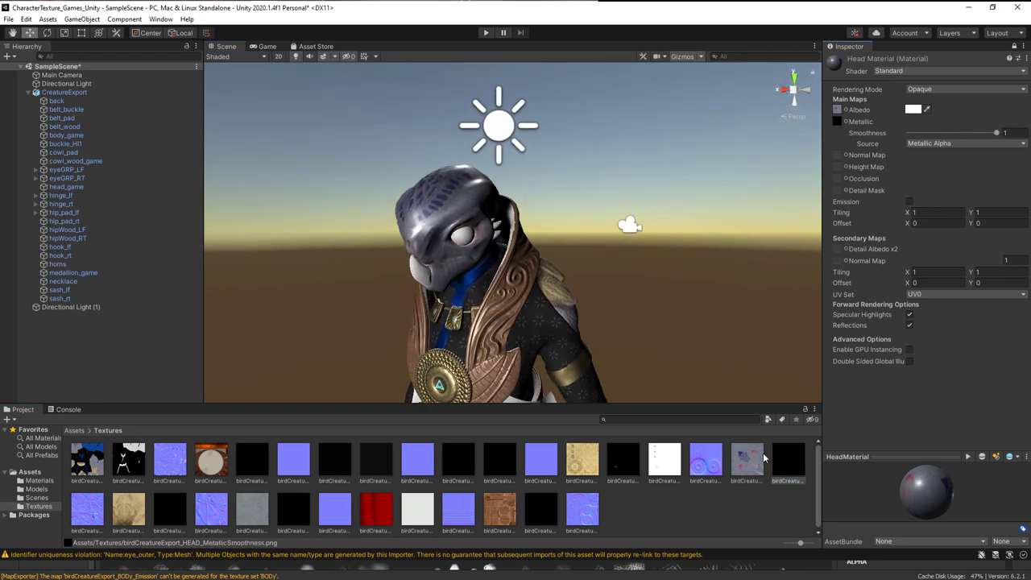
- Assign the head's normal texture as HeadMaterial's Normal Map and set its Smoothness to 0.787
{"action": "mouse_move", "coordinate": [84, 522]}
{"action": "left_mouse_down"}
{"action": "mouse_move", "coordinate": [483, 339]}
{"action": "mouse_move", "coordinate": [837, 155]}
{"action": "left_mouse_up"}
{"action": "left_click_drag", "start_coordinate": [997, 132], "coordinate": [977, 135]}
{"action": "left_click_drag", "start_coordinate": [575, 252], "coordinate": [411, 325], "text": "alt"}
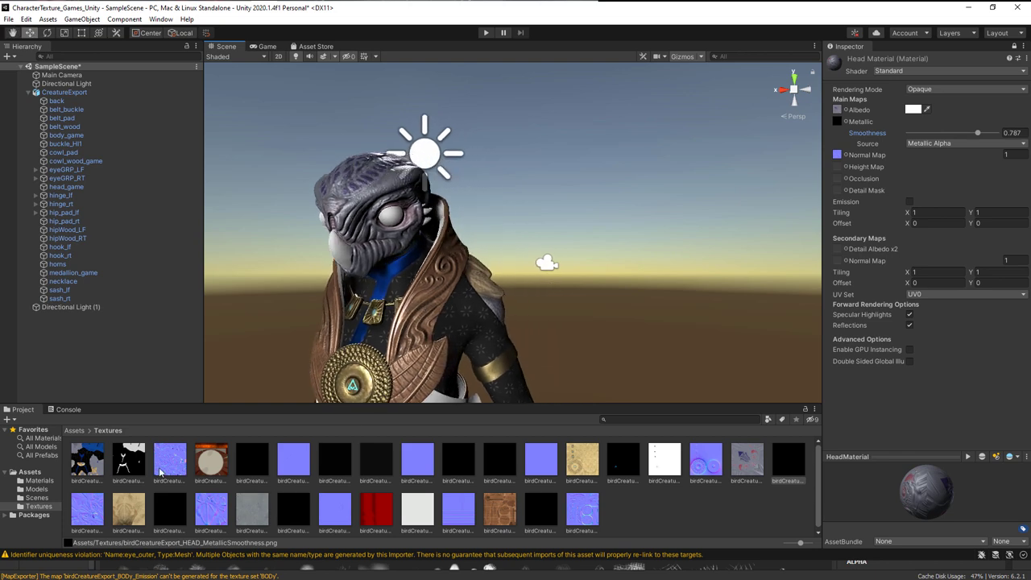
{"action": "scroll", "coordinate": [474, 277], "scroll_direction": "down", "scroll_amount": 3}
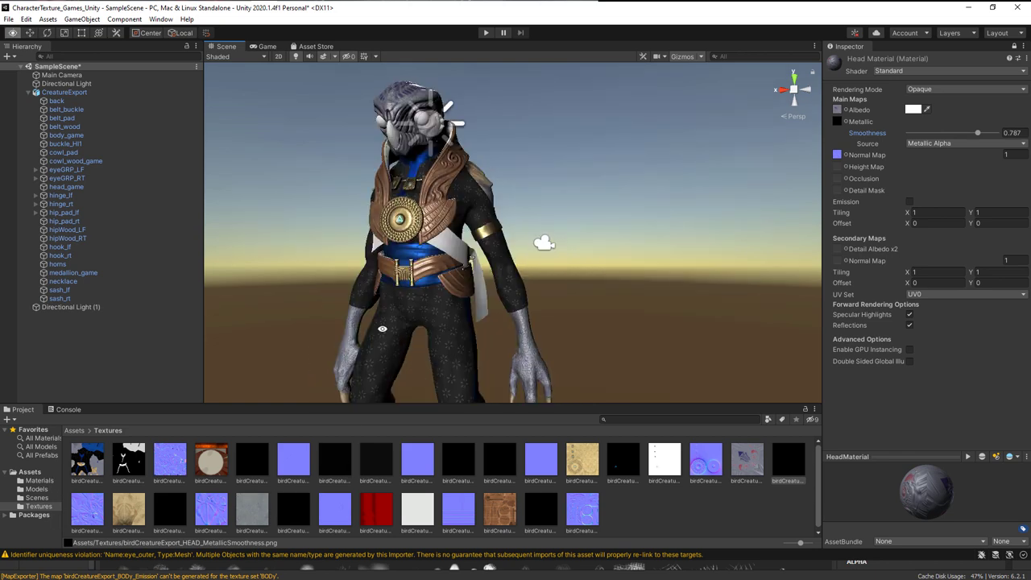
- Create a new material named HornMaterial in the Materials folder
{"action": "left_click", "coordinate": [39, 481]}
{"action": "right_click", "coordinate": [268, 496]}
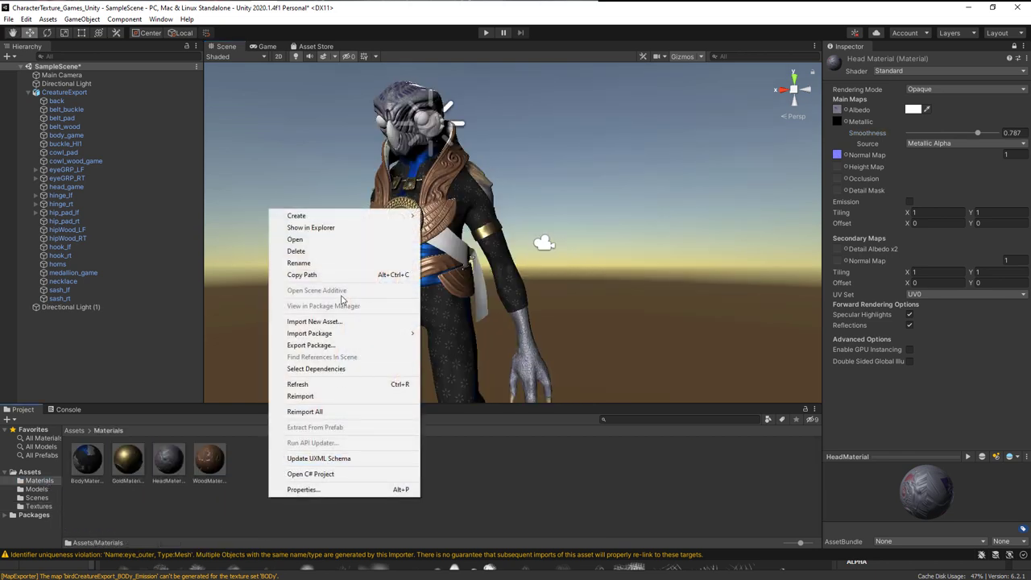
{"action": "mouse_move", "coordinate": [382, 219]}
{"action": "left_click", "coordinate": [447, 298]}
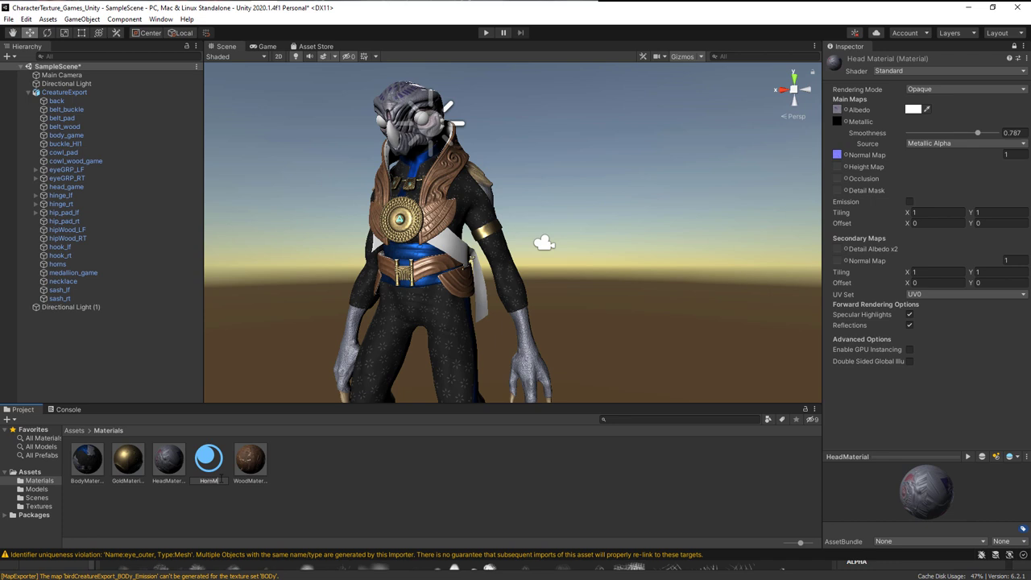
{"action": "type", "text": "HornMaterial"}
{"action": "key", "text": "Return"}
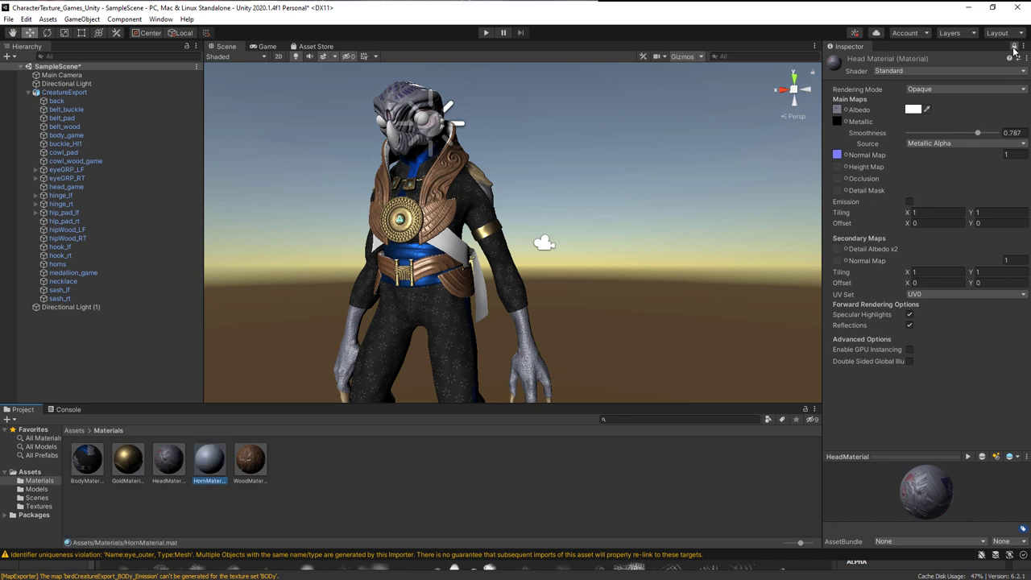
- Assign the tan horn texture as HornMaterial's Albedo map and apply the material to the creature's beak and horns
{"action": "left_click", "coordinate": [38, 506]}
{"action": "left_click_drag", "start_coordinate": [834, 108], "coordinate": [838, 109]}
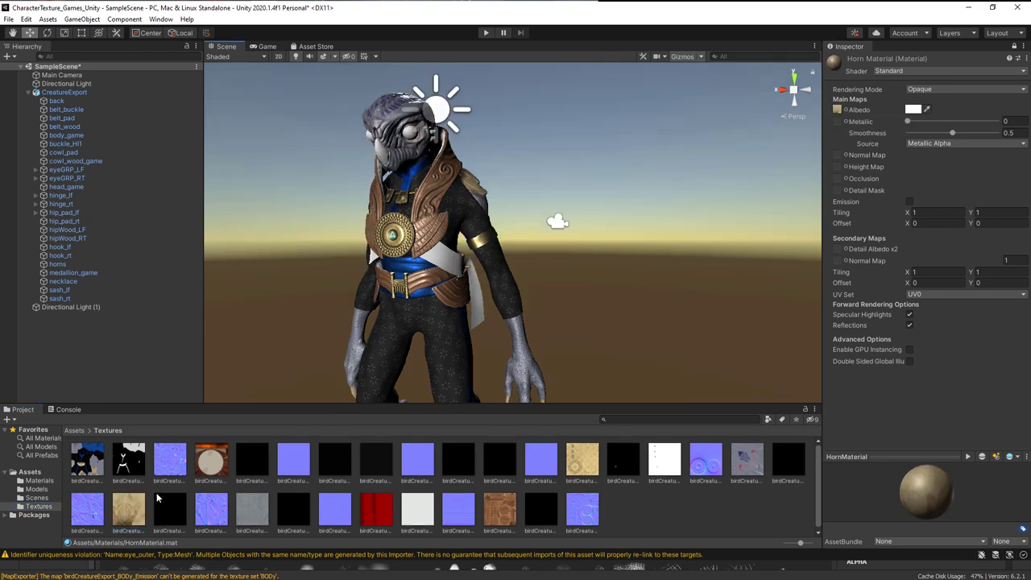
{"action": "left_click", "coordinate": [36, 481]}
{"action": "left_click_drag", "start_coordinate": [210, 461], "coordinate": [388, 157]}
{"action": "middle_click_drag", "start_coordinate": [390, 161], "coordinate": [394, 254], "text": "alt"}
{"action": "right_click_drag", "start_coordinate": [428, 256], "coordinate": [646, 277], "text": "alt"}
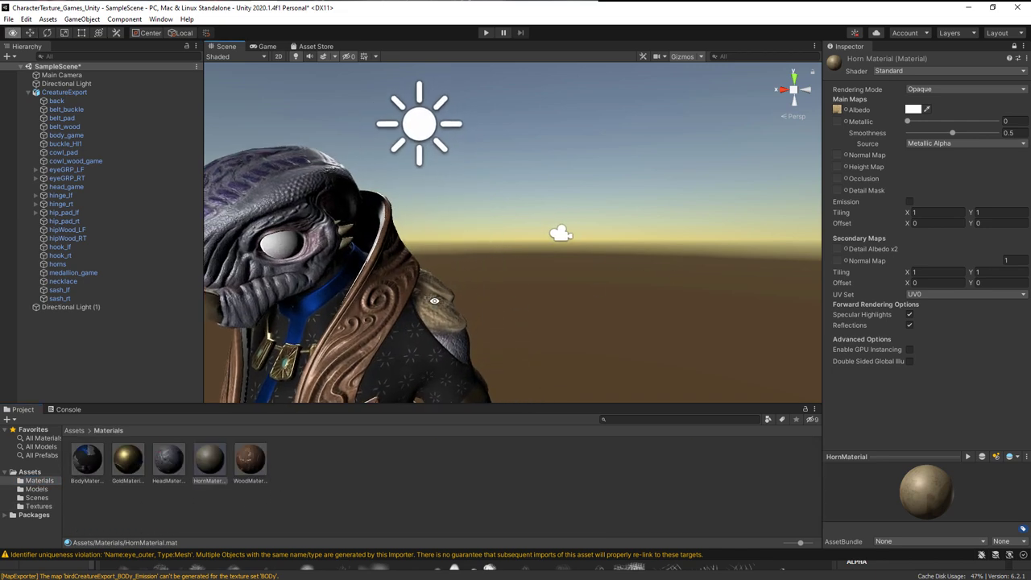
{"action": "left_click_drag", "start_coordinate": [434, 300], "coordinate": [499, 282], "text": "alt"}
{"action": "right_click_drag", "start_coordinate": [499, 282], "coordinate": [435, 278], "text": "alt"}
{"action": "middle_click_drag", "start_coordinate": [491, 379], "coordinate": [507, 238], "text": "alt"}
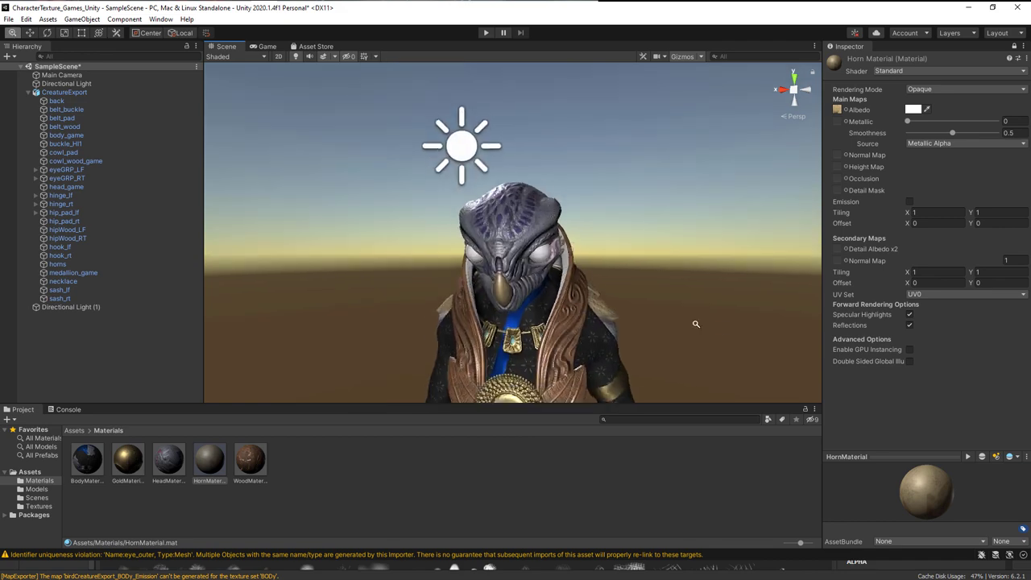
{"action": "right_click_drag", "start_coordinate": [696, 323], "coordinate": [749, 337], "text": "alt"}
- Give HornMaterial the birdCreatureExport_HORNS_2_MetallicSmoothness Metallic map, a Smoothness of 0.713 and the horn normal texture as Normal Map
{"action": "left_click", "coordinate": [37, 506]}
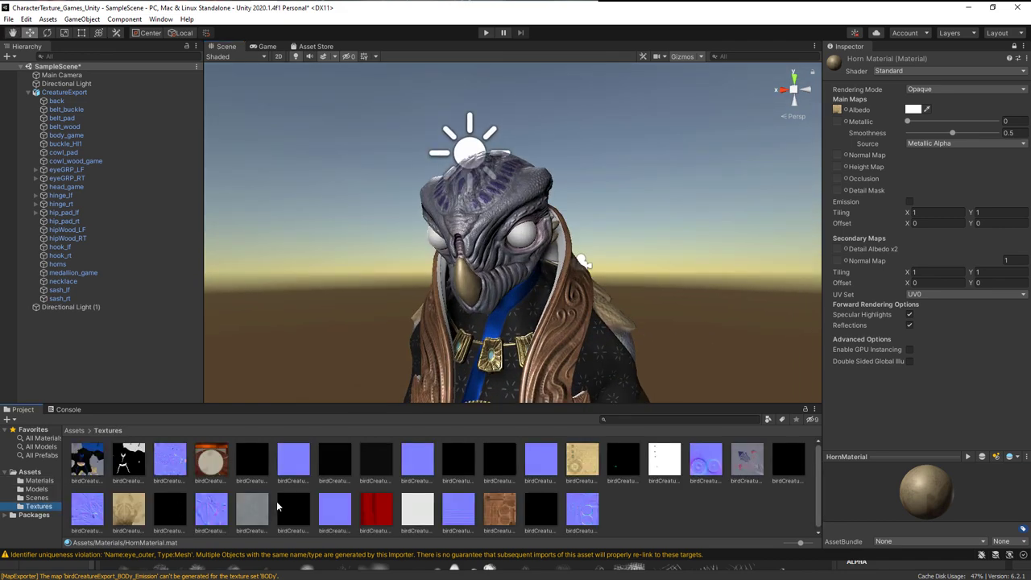
{"action": "left_click", "coordinate": [170, 509]}
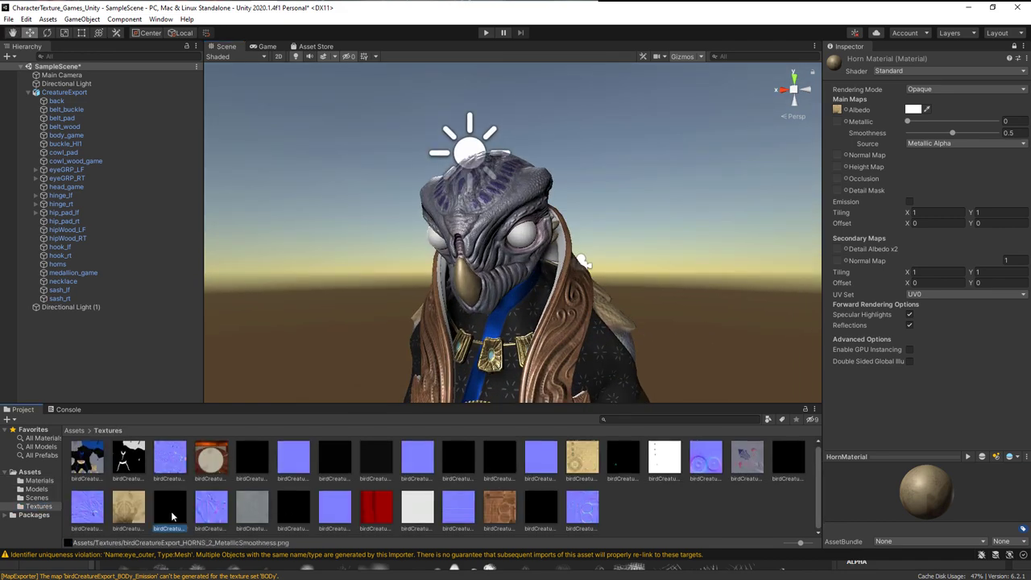
{"action": "left_click_drag", "start_coordinate": [170, 509], "coordinate": [837, 122]}
{"action": "mouse_move", "coordinate": [952, 133]}
{"action": "left_mouse_down"}
{"action": "mouse_move", "coordinate": [989, 134]}
{"action": "mouse_move", "coordinate": [972, 135]}
{"action": "left_mouse_up"}
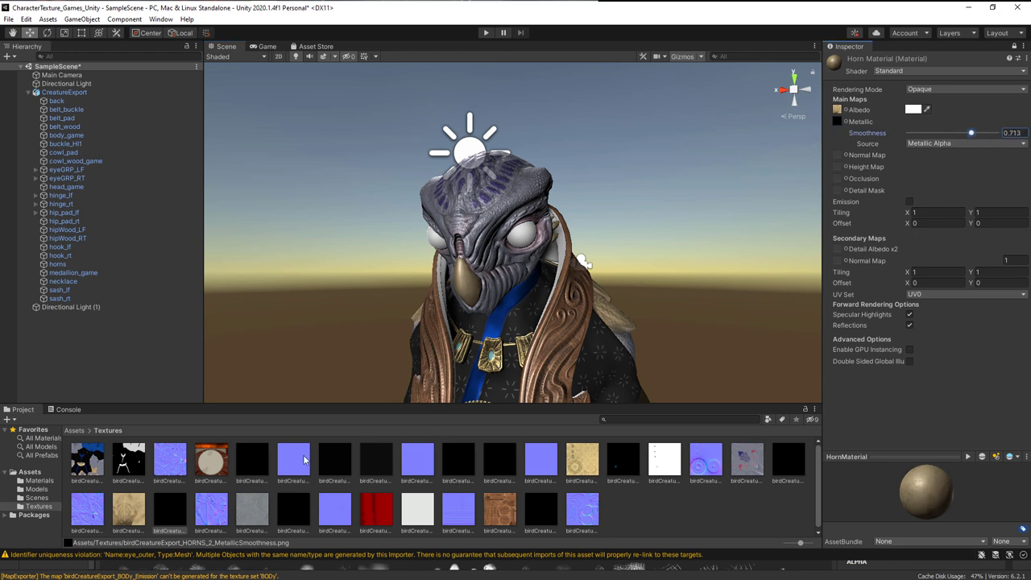
{"action": "left_click_drag", "start_coordinate": [211, 507], "coordinate": [837, 154]}
{"action": "left_click_drag", "start_coordinate": [483, 290], "coordinate": [540, 292], "text": "alt"}
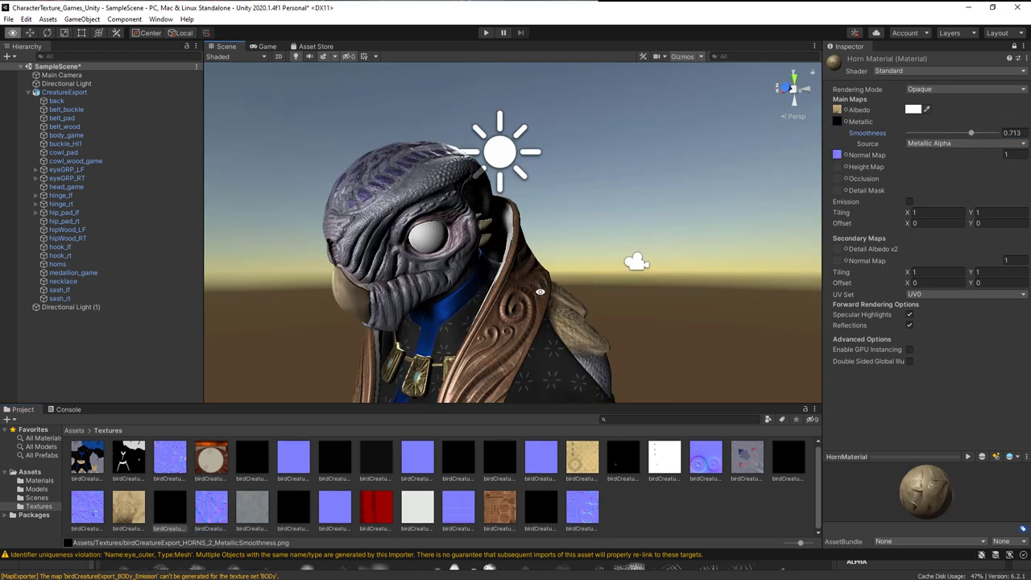